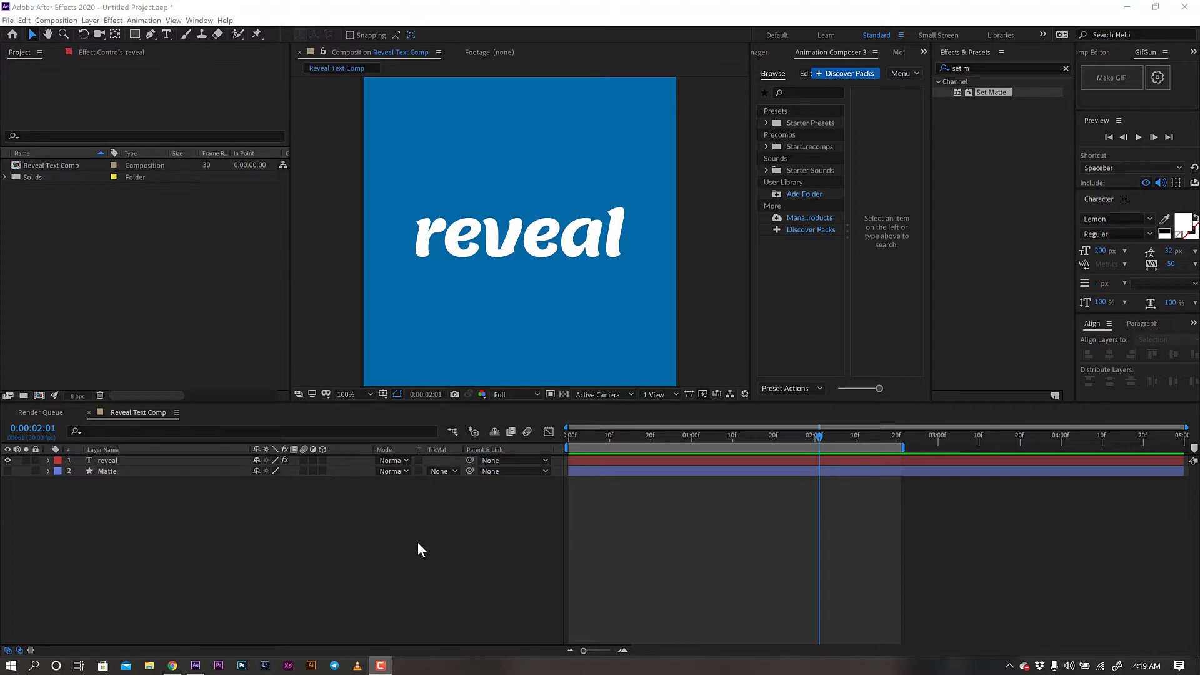
# - Return the Reveal Text Comp playhead to 0:00:00:00, where the 'reveal' text is hidden
pyautogui.click(232, 500)
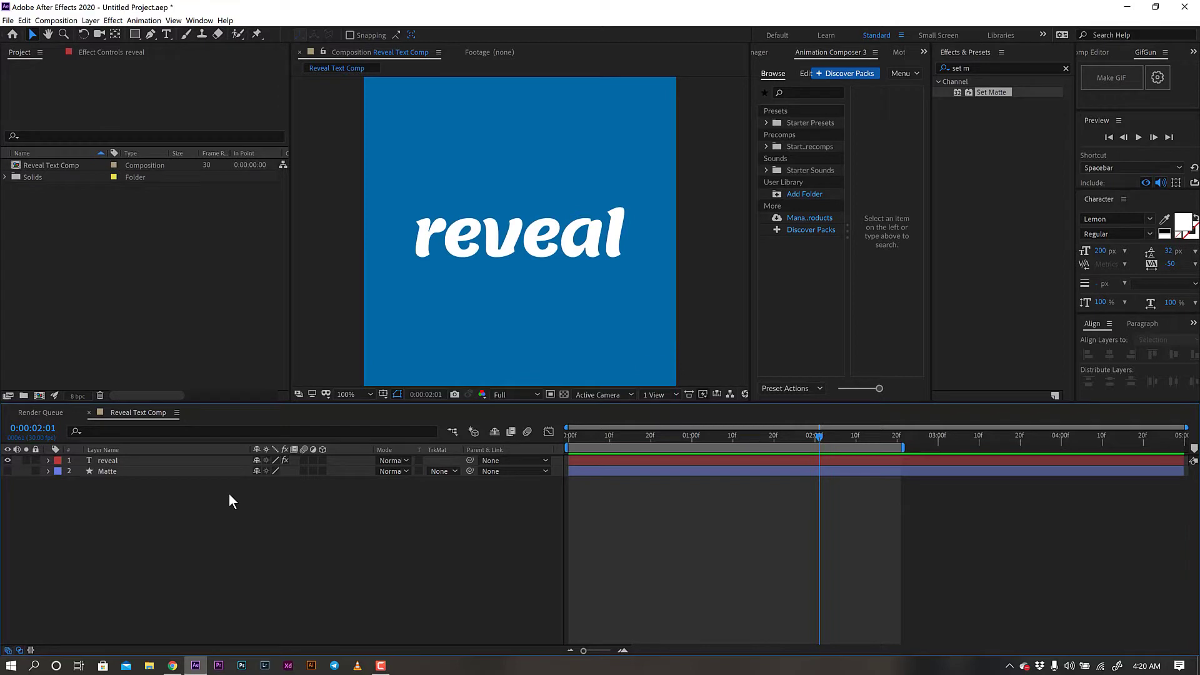
pyautogui.press('Home')
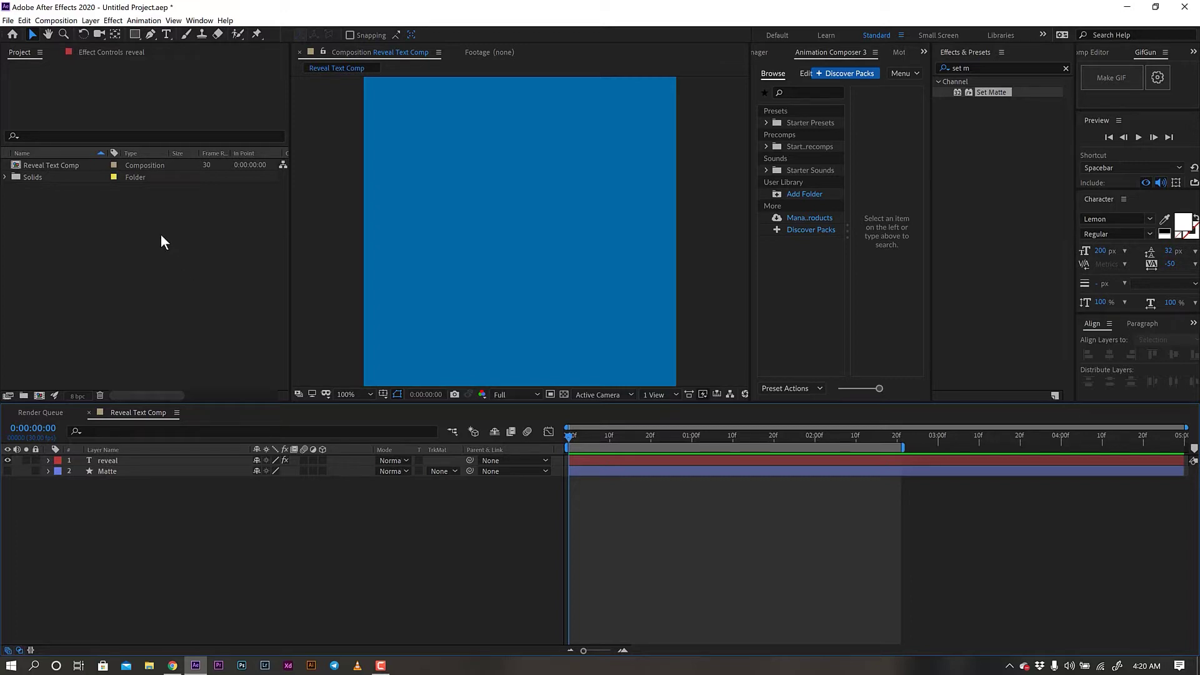
# - Start a new 1000×1000, 30 fps, 5-second composition and begin naming it Text Reveal Animation
pyautogui.click(57, 20)
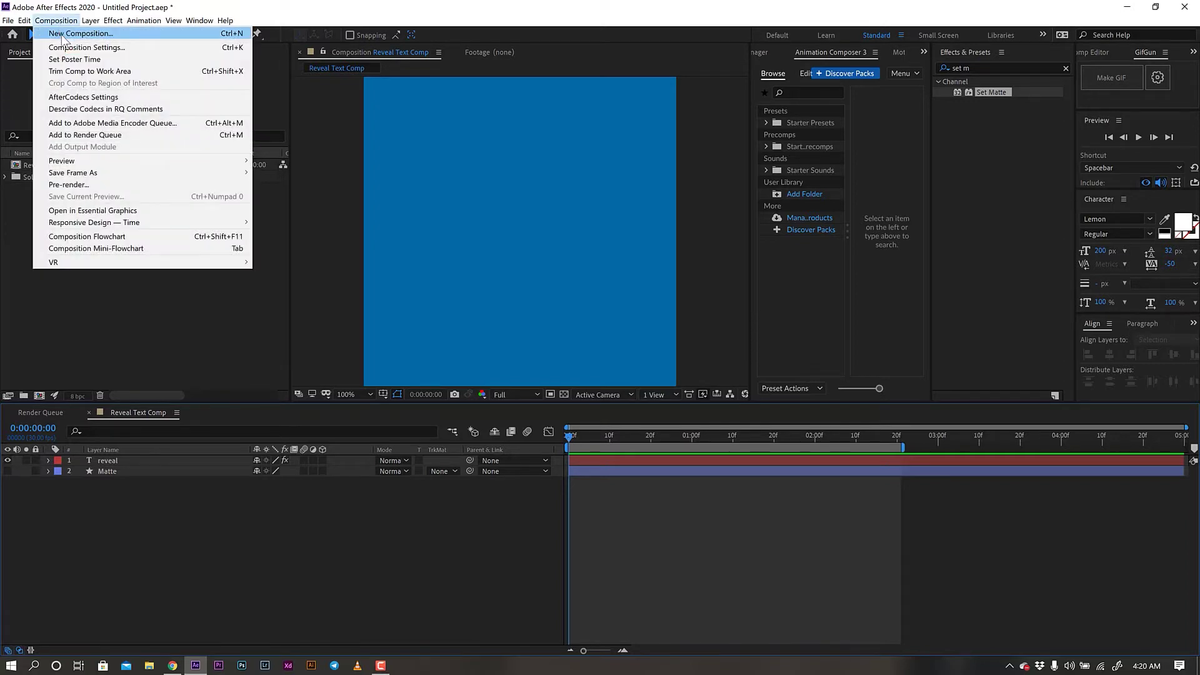
pyautogui.click(65, 38)
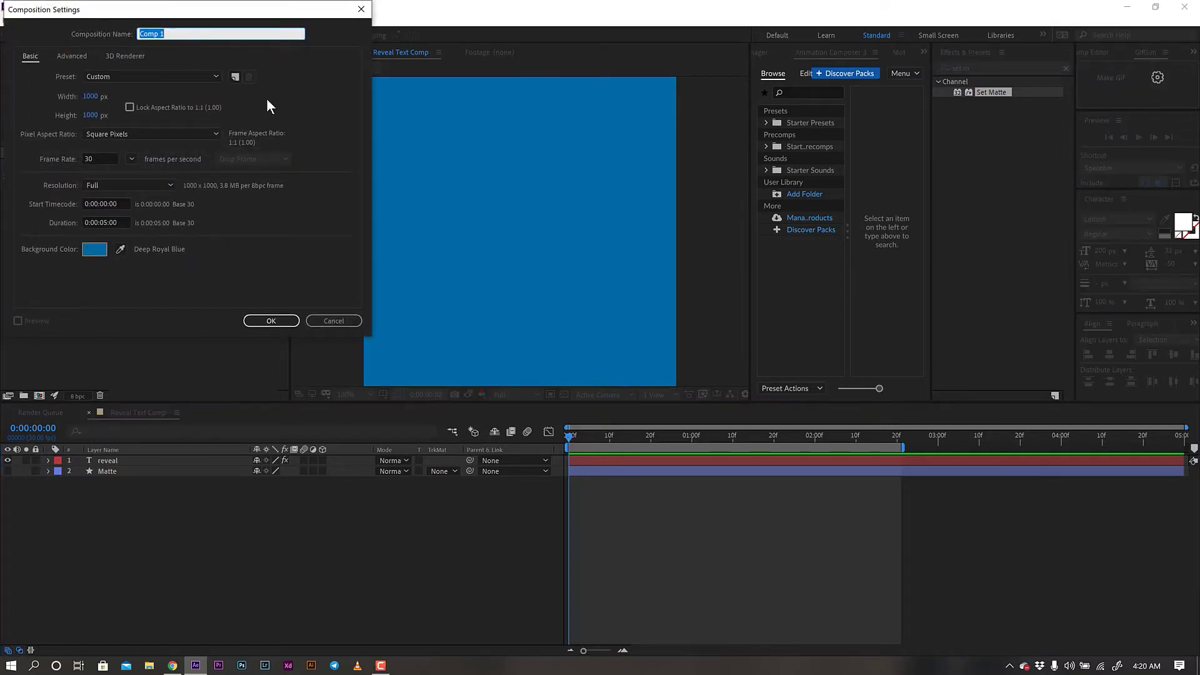
pyautogui.write('Te')
pyautogui.press('BackSpace')
pyautogui.write('x')
pyautogui.write('t Re')
pyautogui.write('vea')
pyautogui.write('l An')
pyautogui.write('imation')
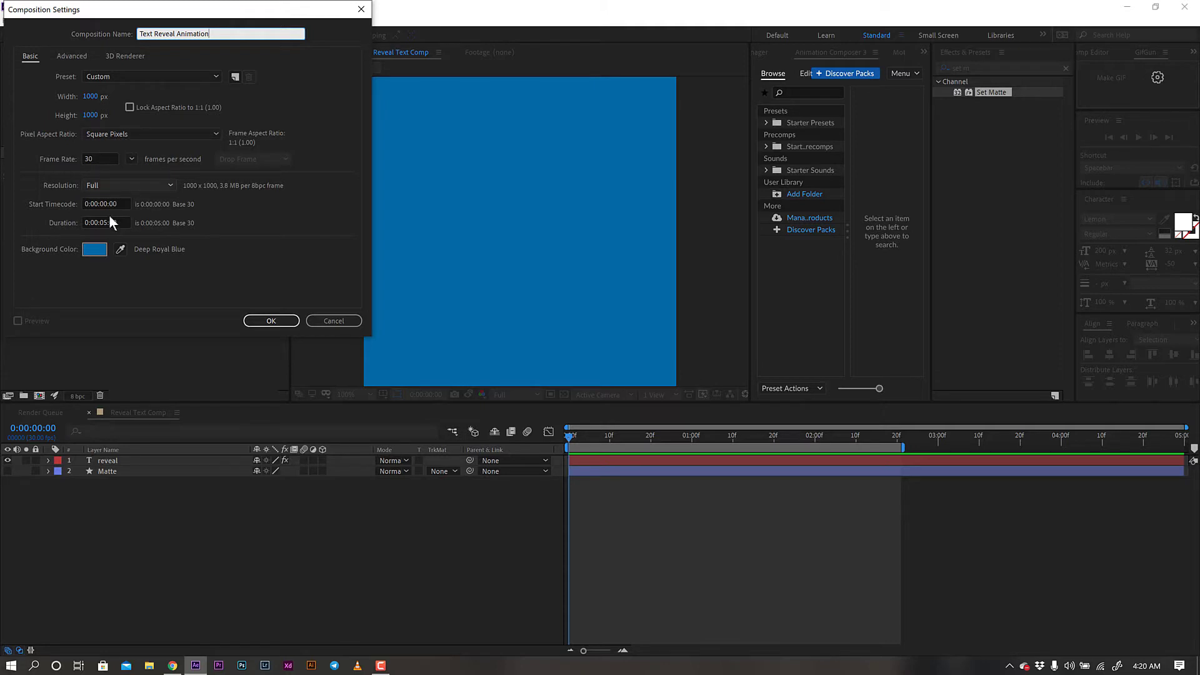
# - Create the composition and type the white text 'reveal' on its canvas
pyautogui.click(269, 321)
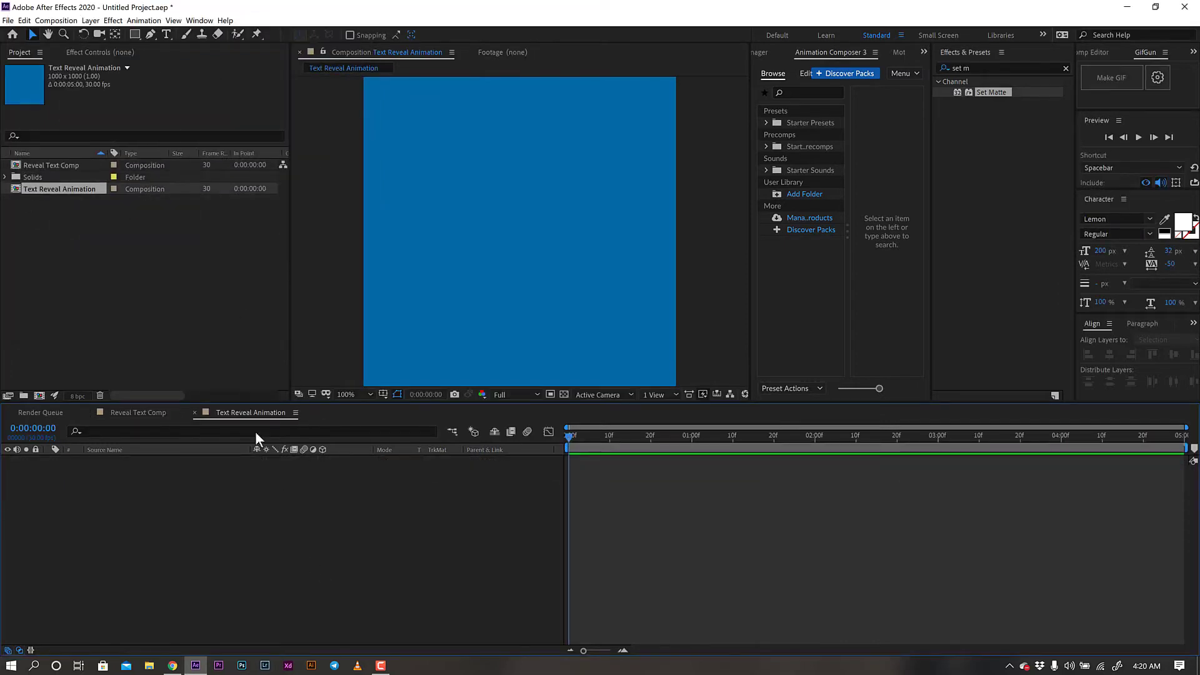
pyautogui.click(166, 33)
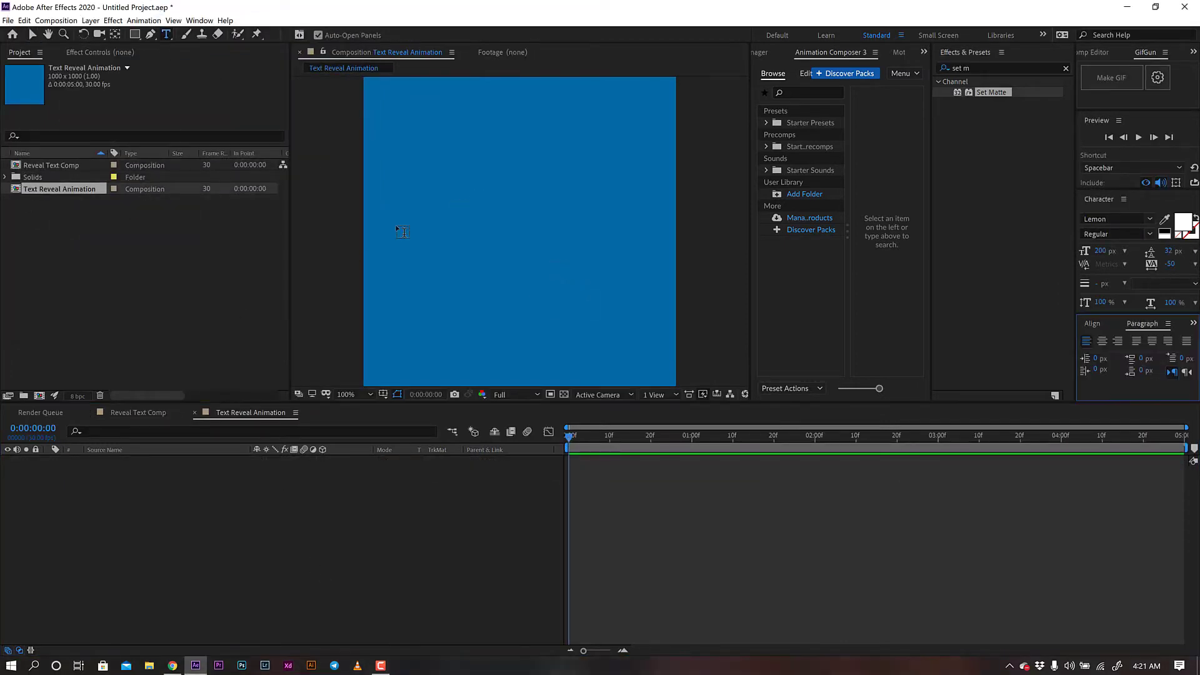
pyautogui.click(407, 242)
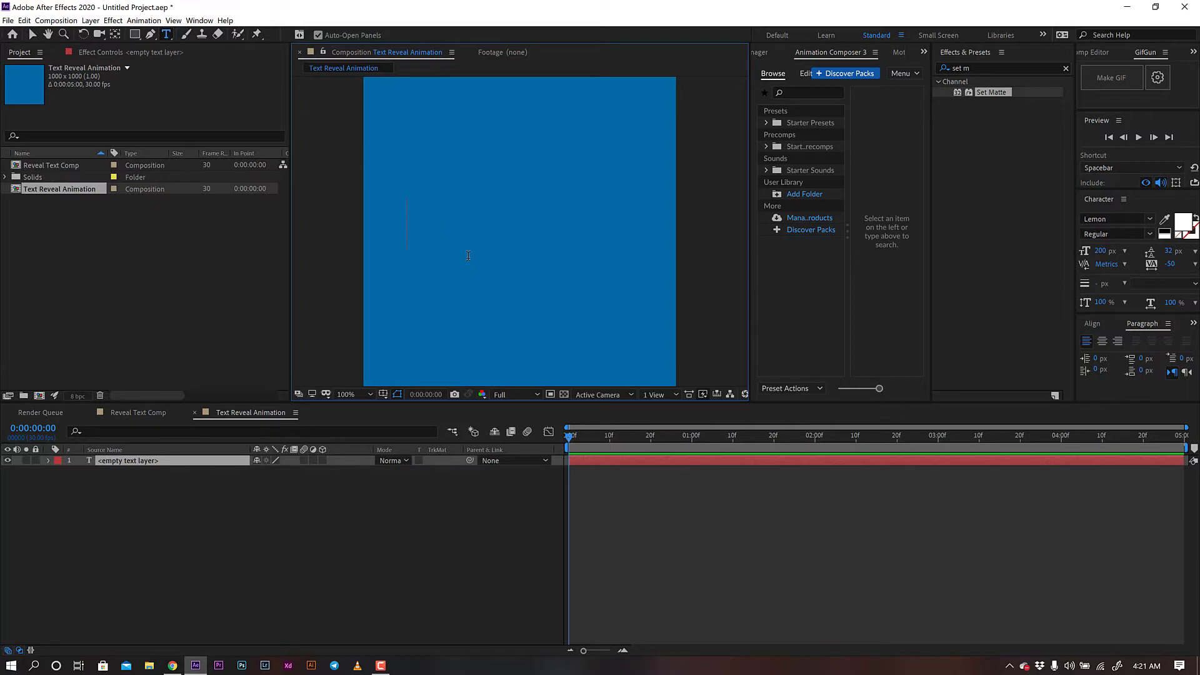
pyautogui.write('re')
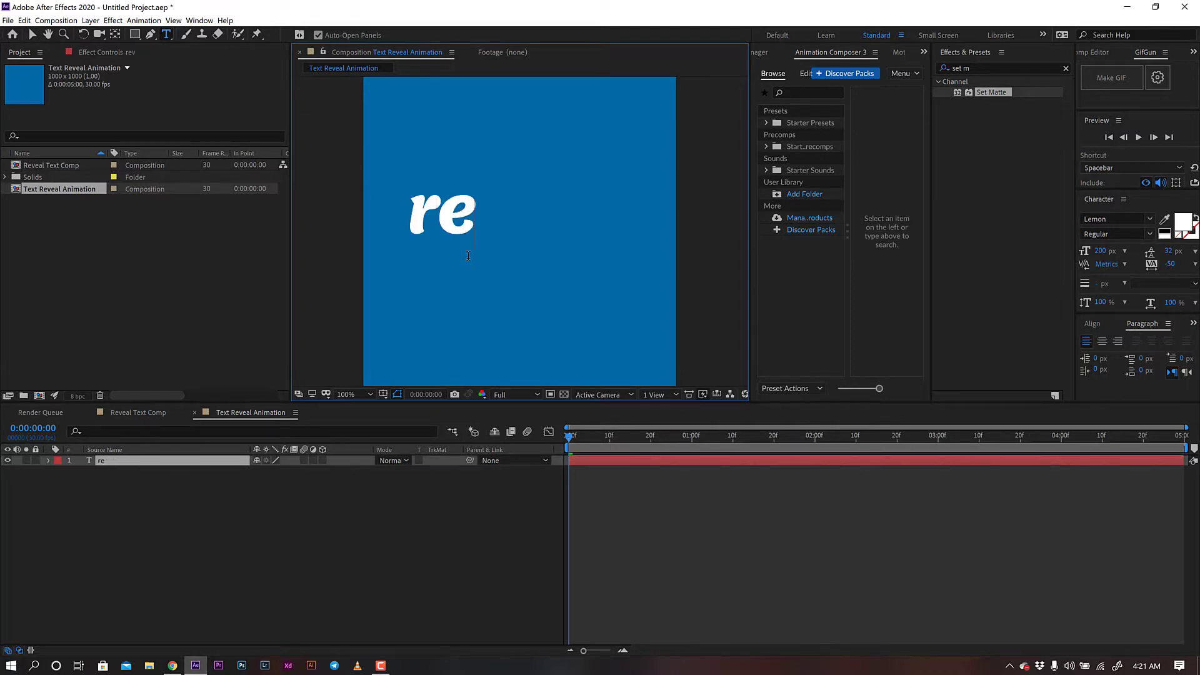
pyautogui.write('vea;')
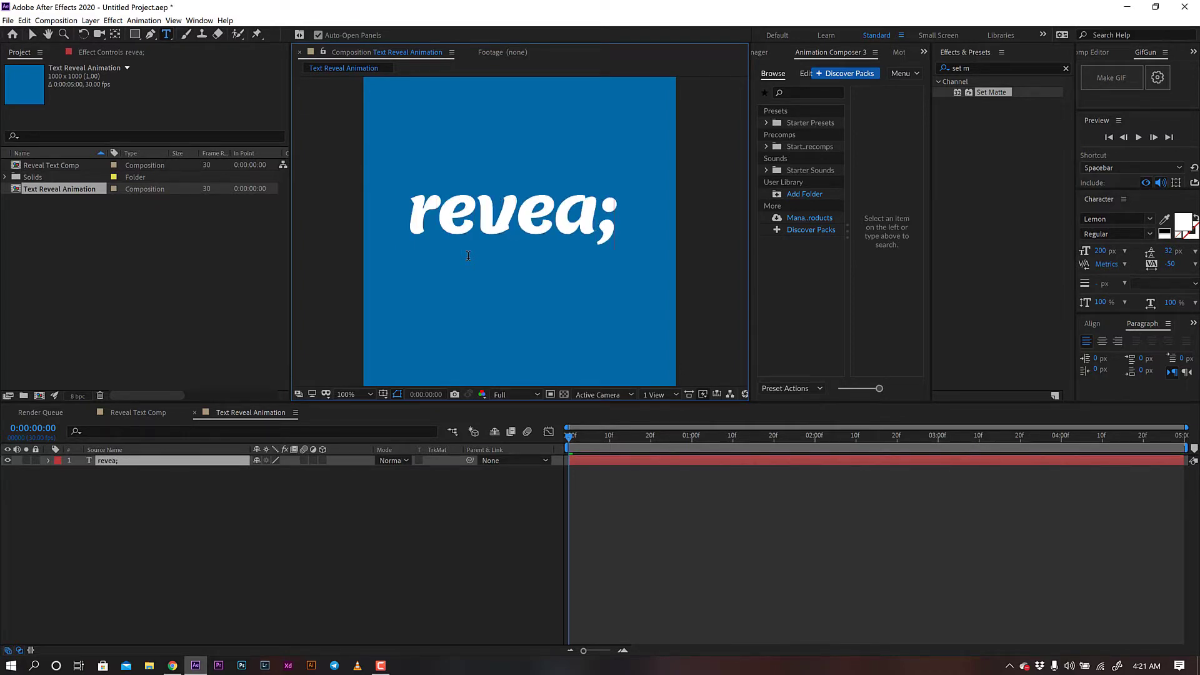
pyautogui.press('BackSpace')
pyautogui.write('l')
pyautogui.click(28, 35)
# - Centre the 'reveal' text horizontally and vertically with the Align panel
pyautogui.click(1093, 324)
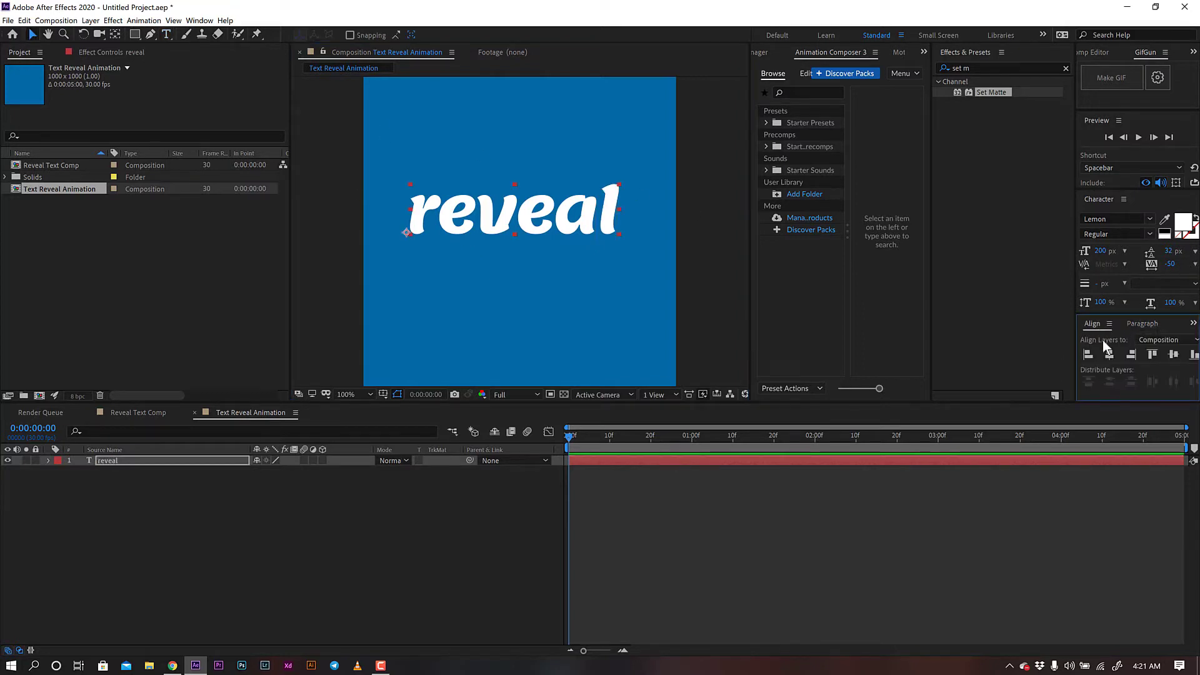
pyautogui.click(1110, 354)
pyautogui.click(1173, 353)
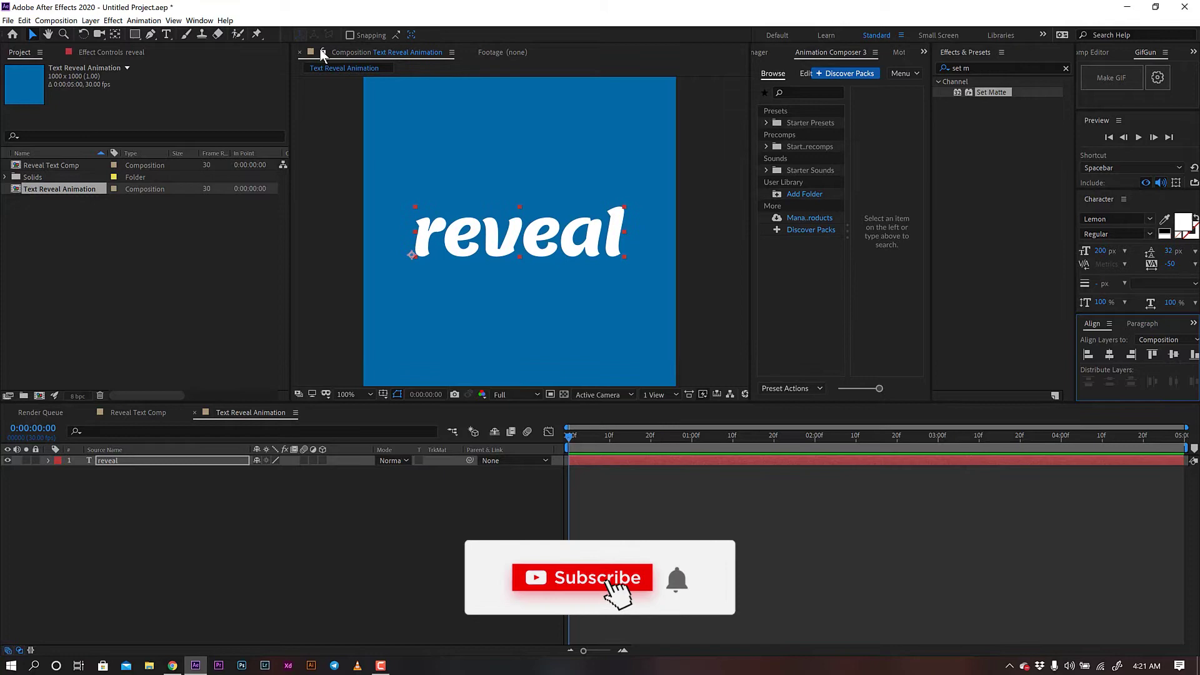
pyautogui.click(198, 20)
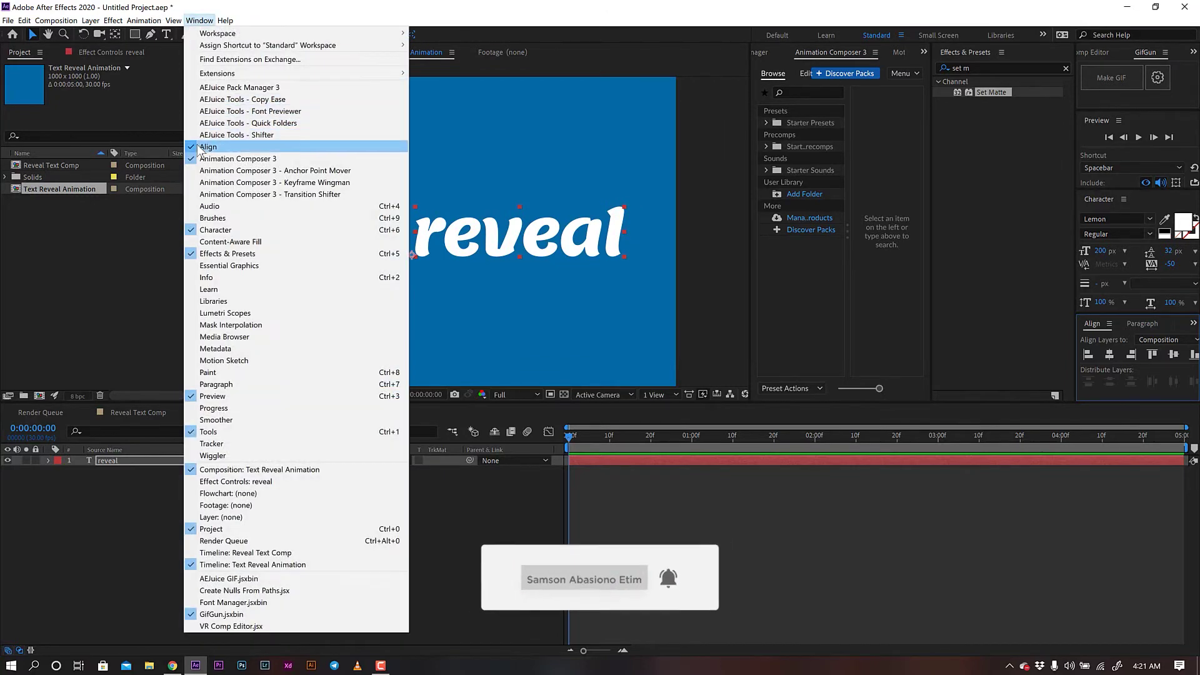
pyautogui.click(99, 470)
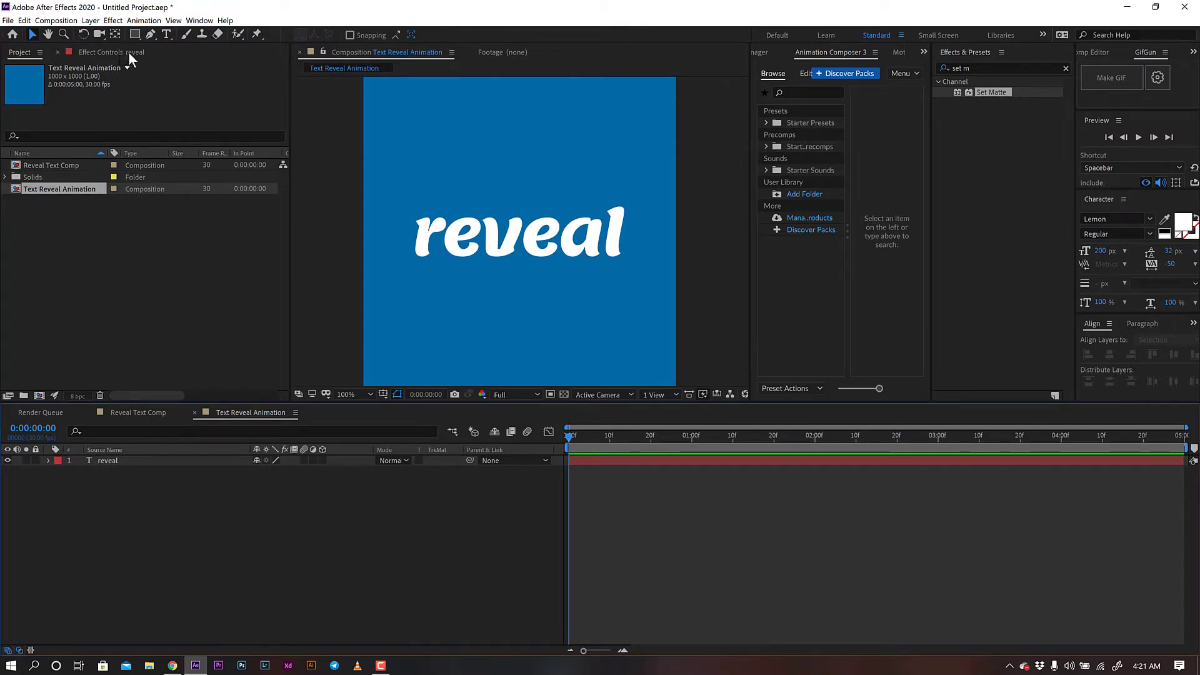
# - Draw a purple rectangle over the lower canvas, name it Matte, and place it below 'reveal'
pyautogui.click(134, 35)
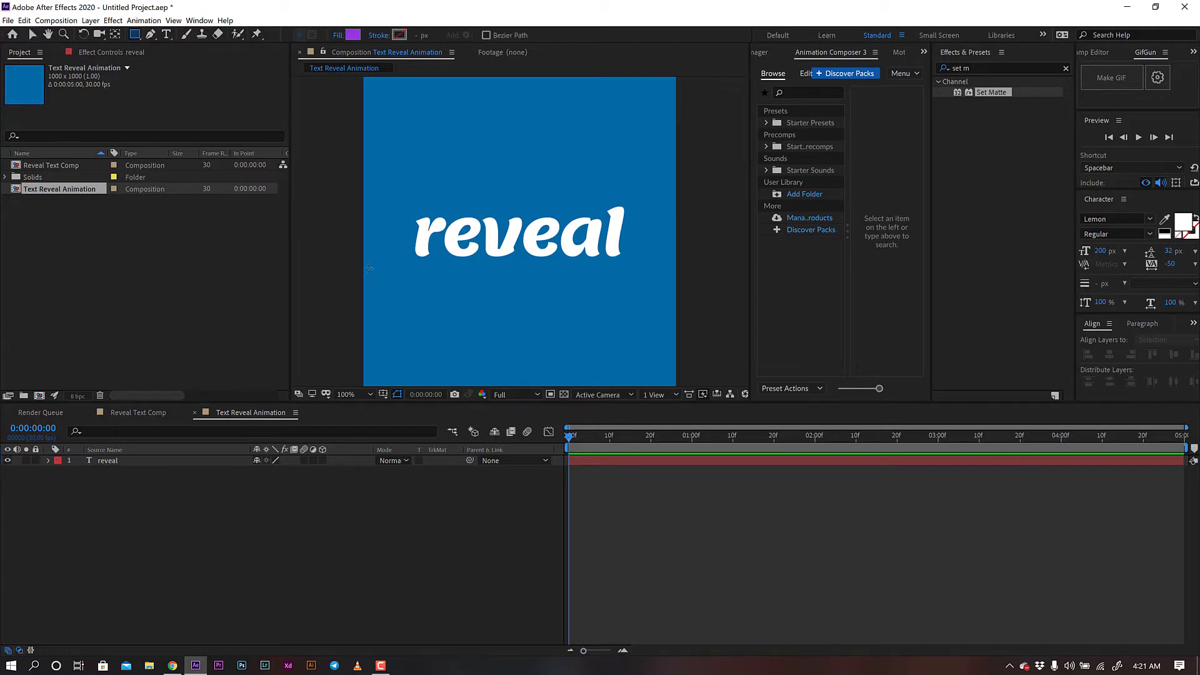
pyautogui.moveTo(360, 263); pyautogui.dragTo(685, 386)
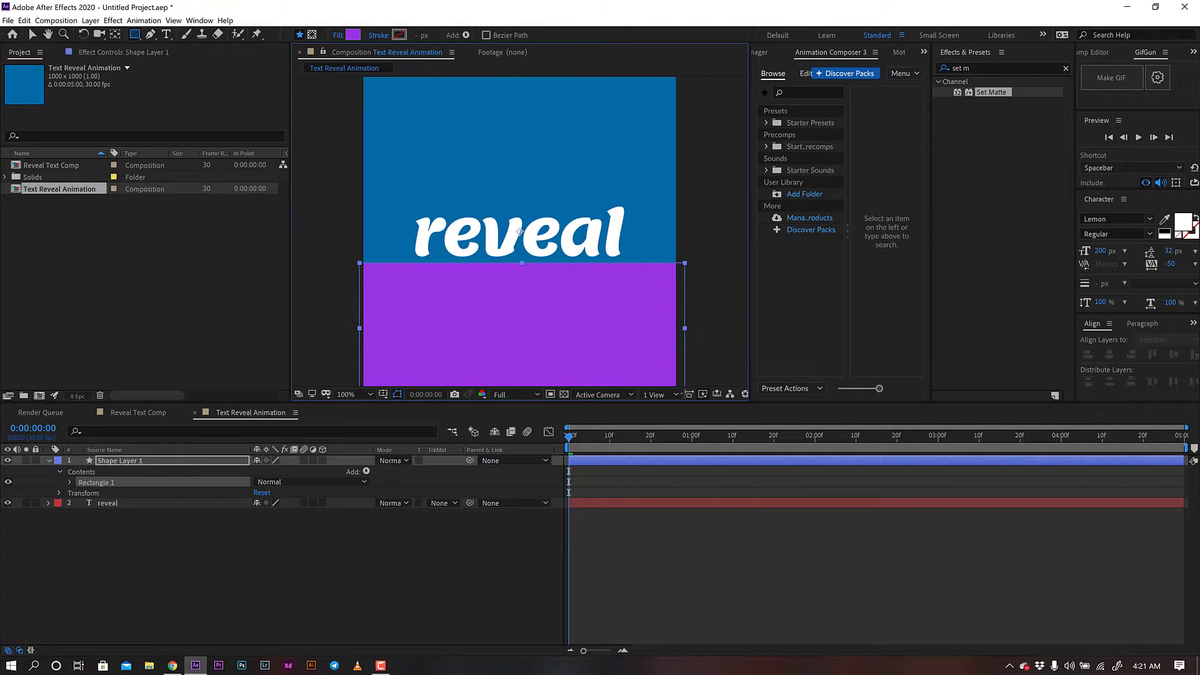
pyautogui.click(179, 460)
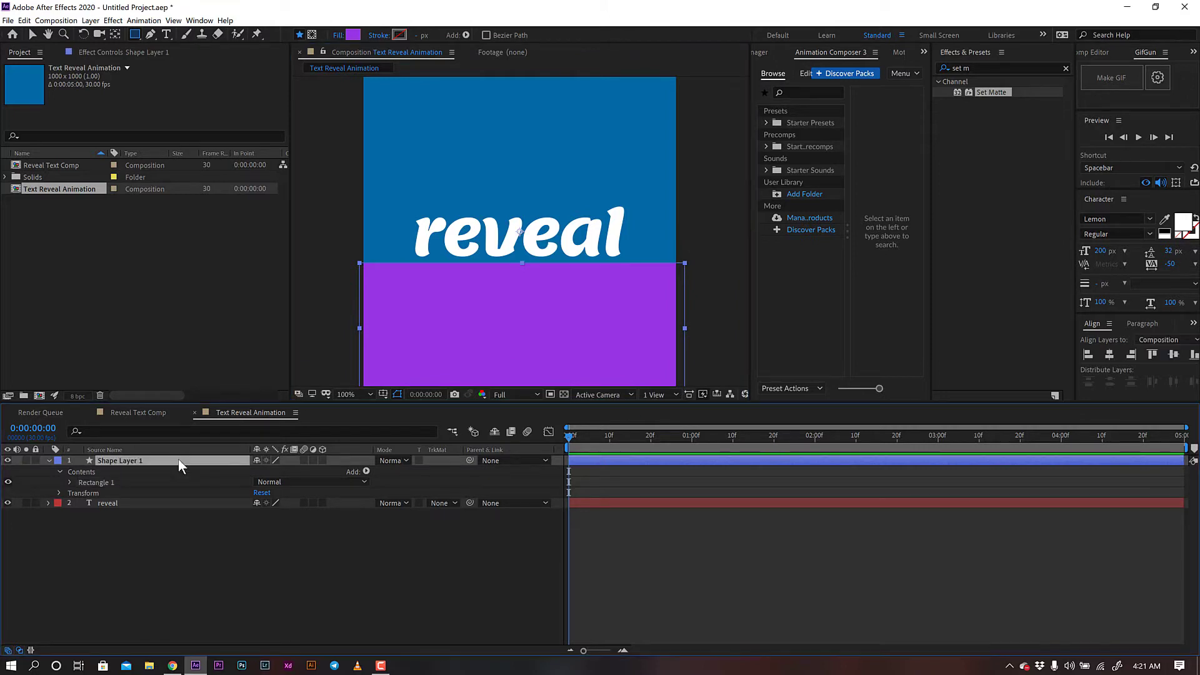
pyautogui.press('Return')
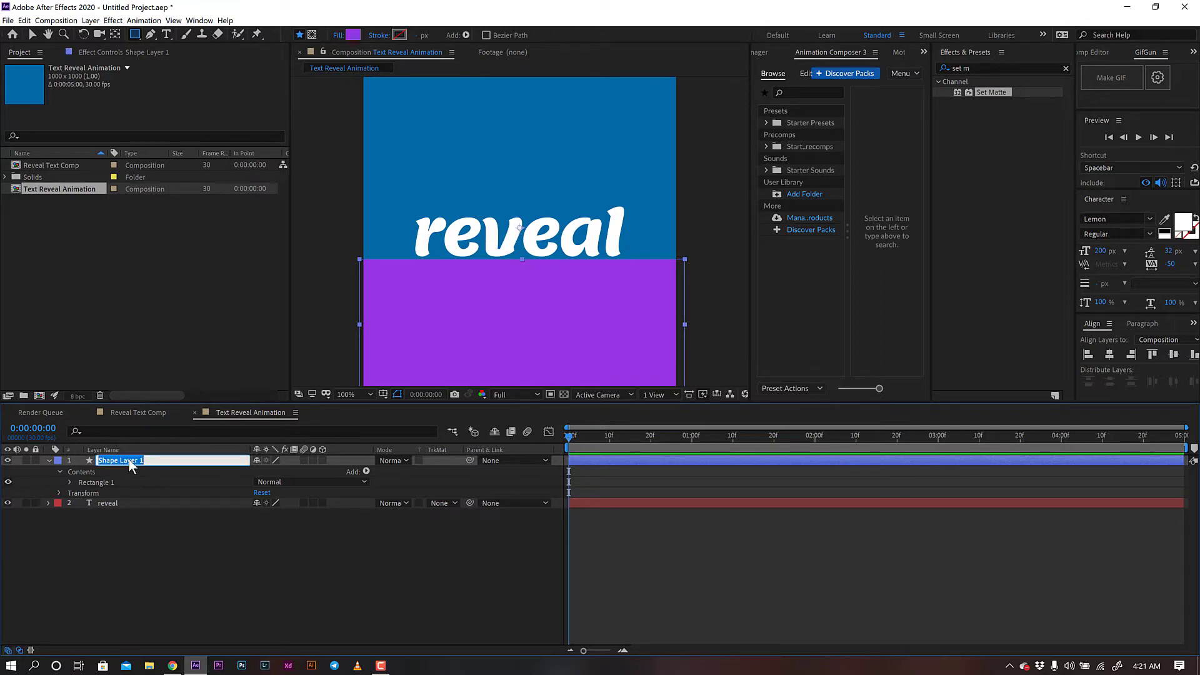
pyautogui.write('Matte')
pyautogui.press('Return')
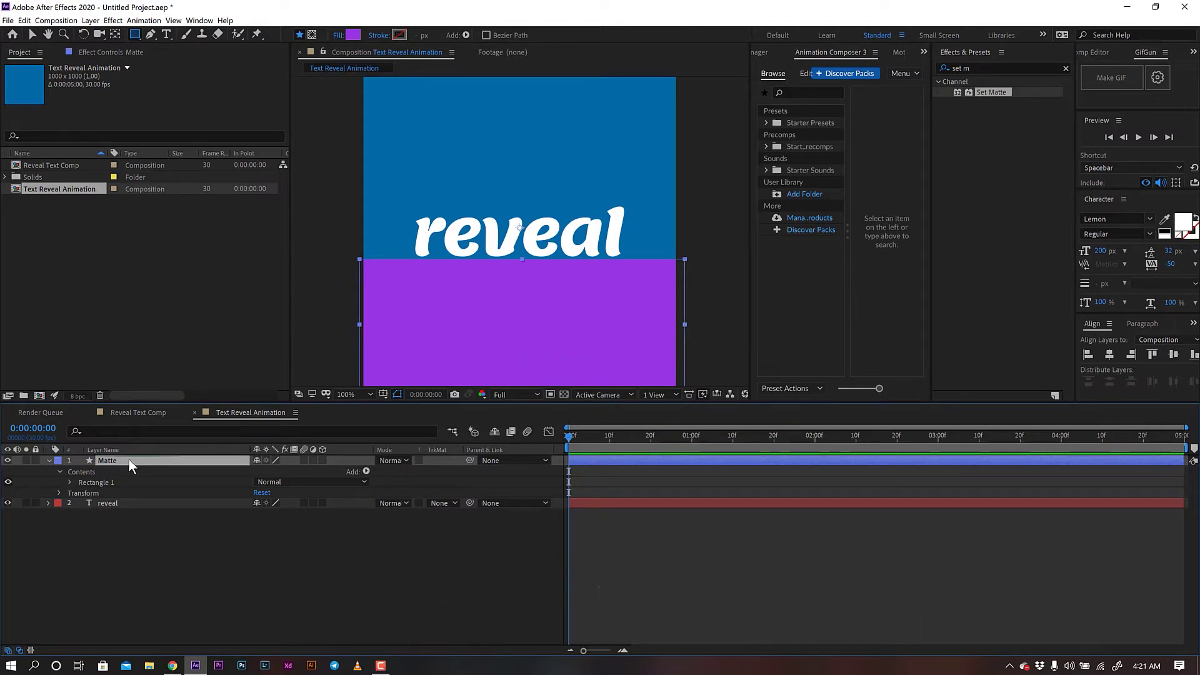
pyautogui.moveTo(129, 460); pyautogui.dragTo(133, 515)
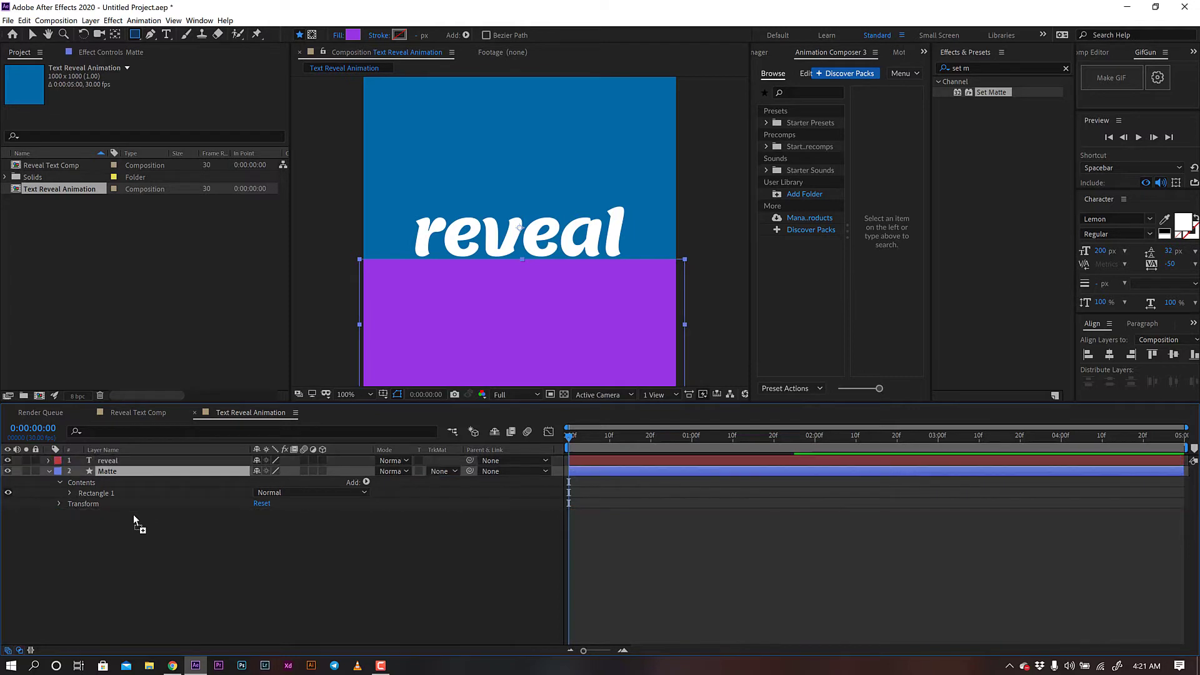
pyautogui.click(49, 471)
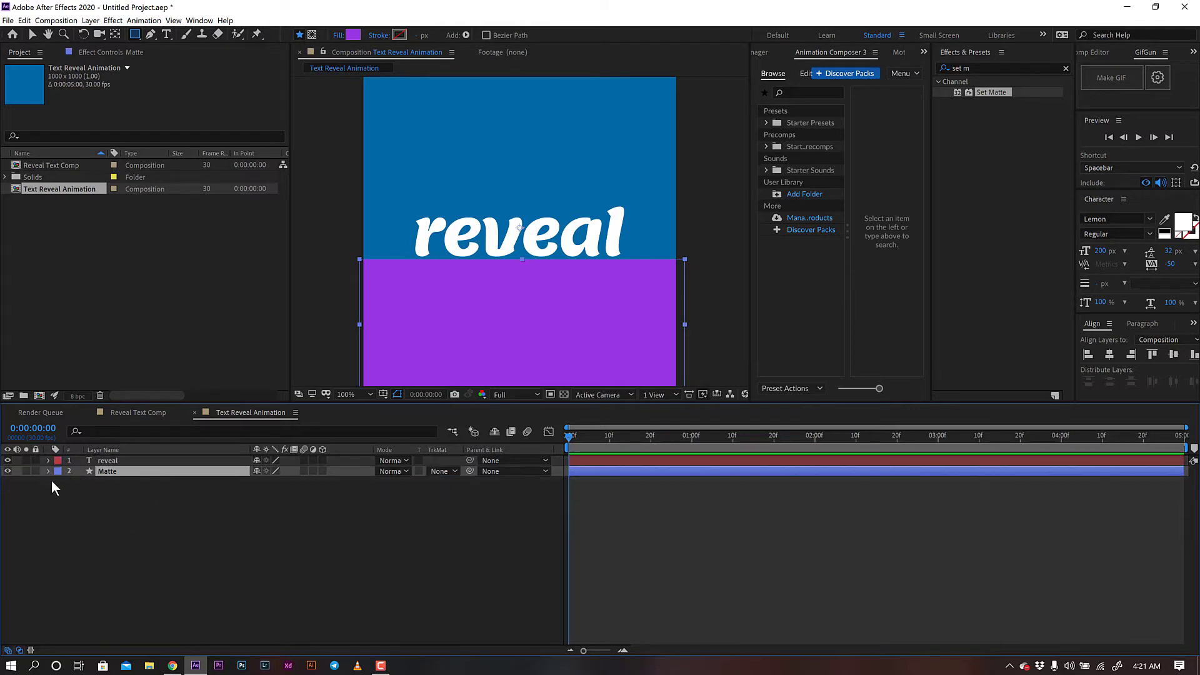
# - Apply Set Matte to 'reveal', taking the matte from '2. Matte' with Invert Matte on
pyautogui.click(1017, 69)
pyautogui.click(1066, 69)
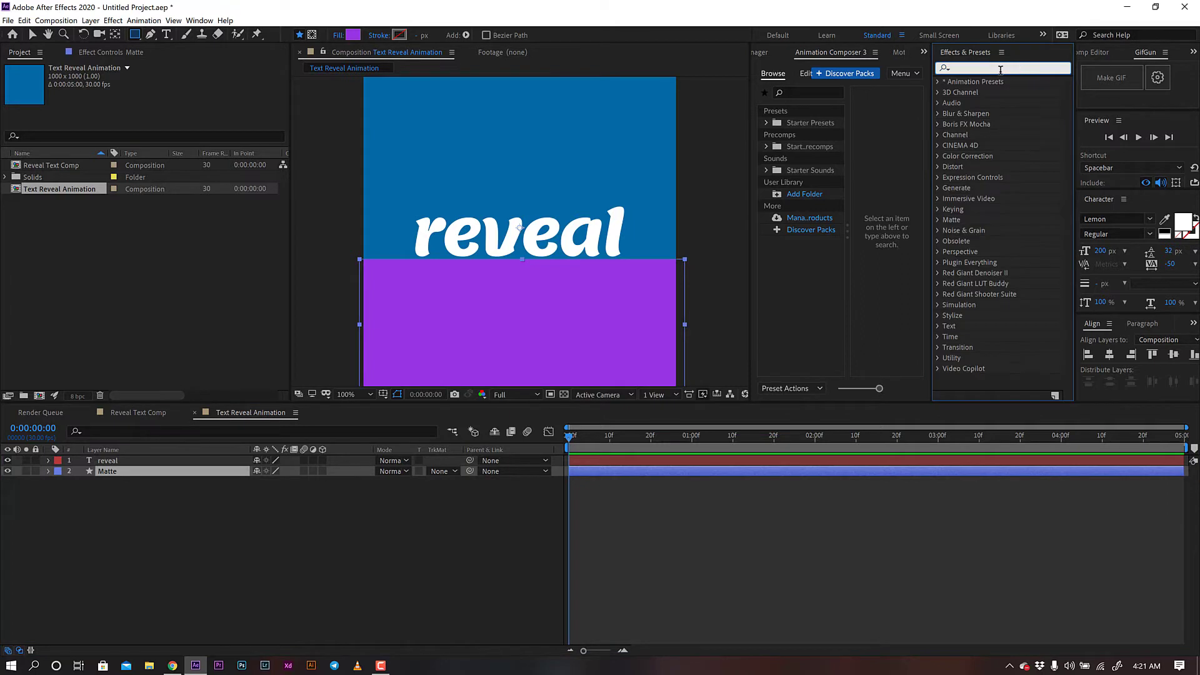
pyautogui.write('se')
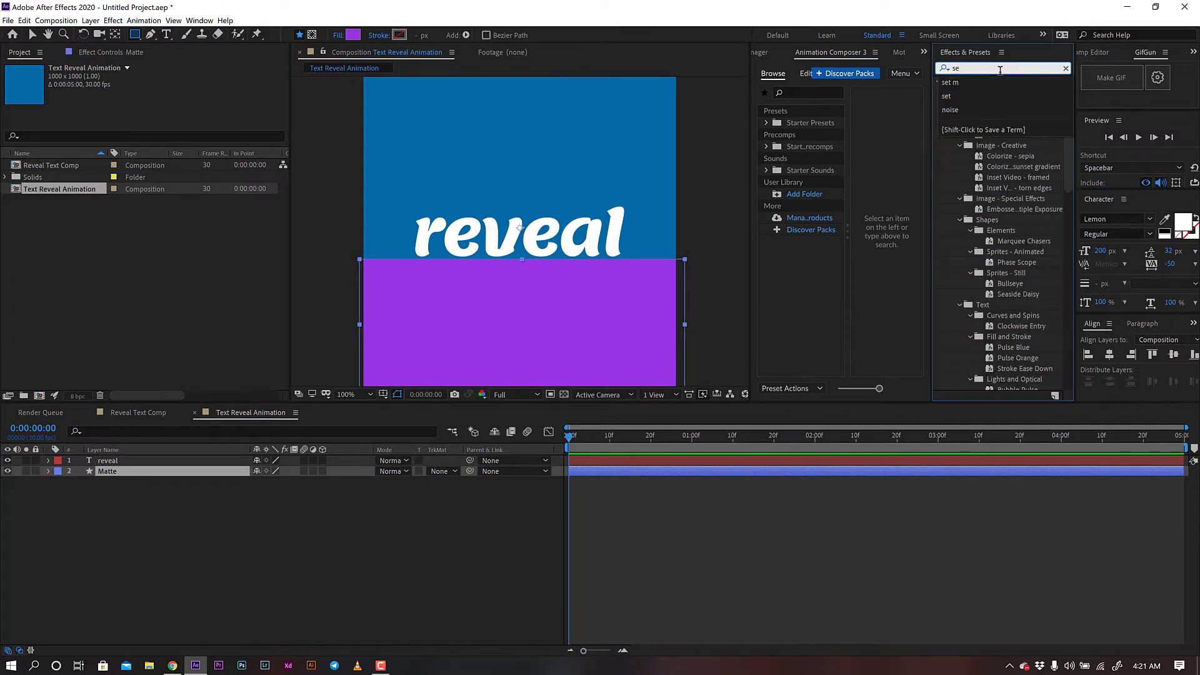
pyautogui.write('t m')
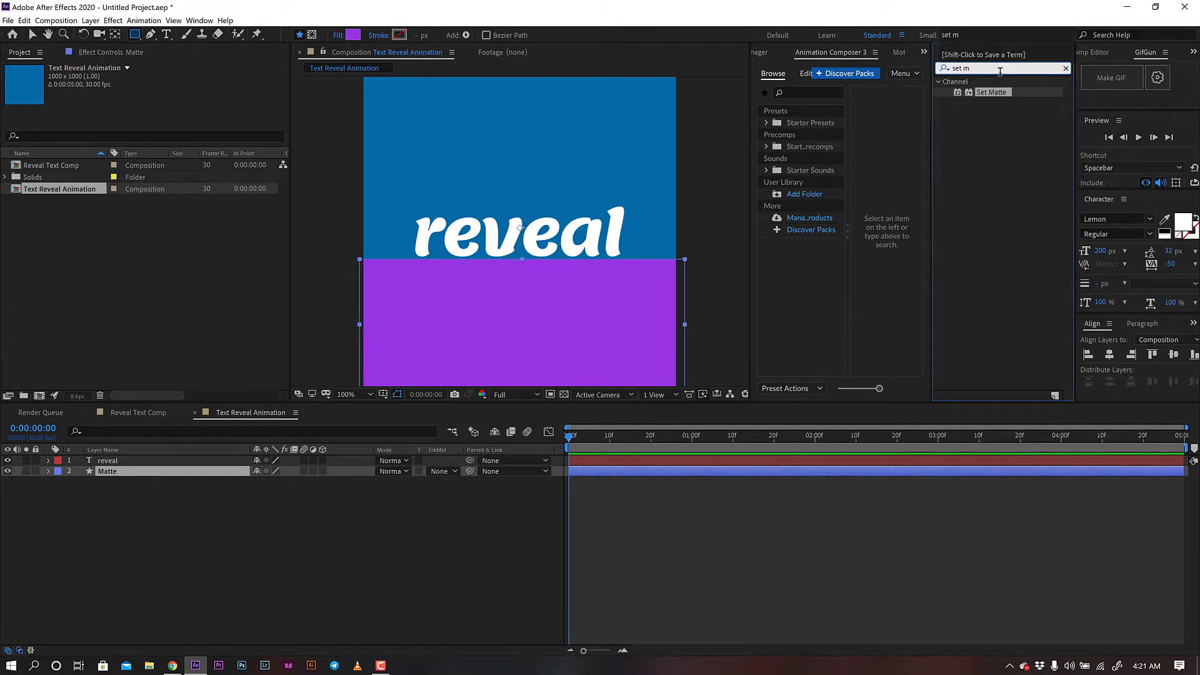
pyautogui.moveTo(131, 462); pyautogui.dragTo(141, 467)
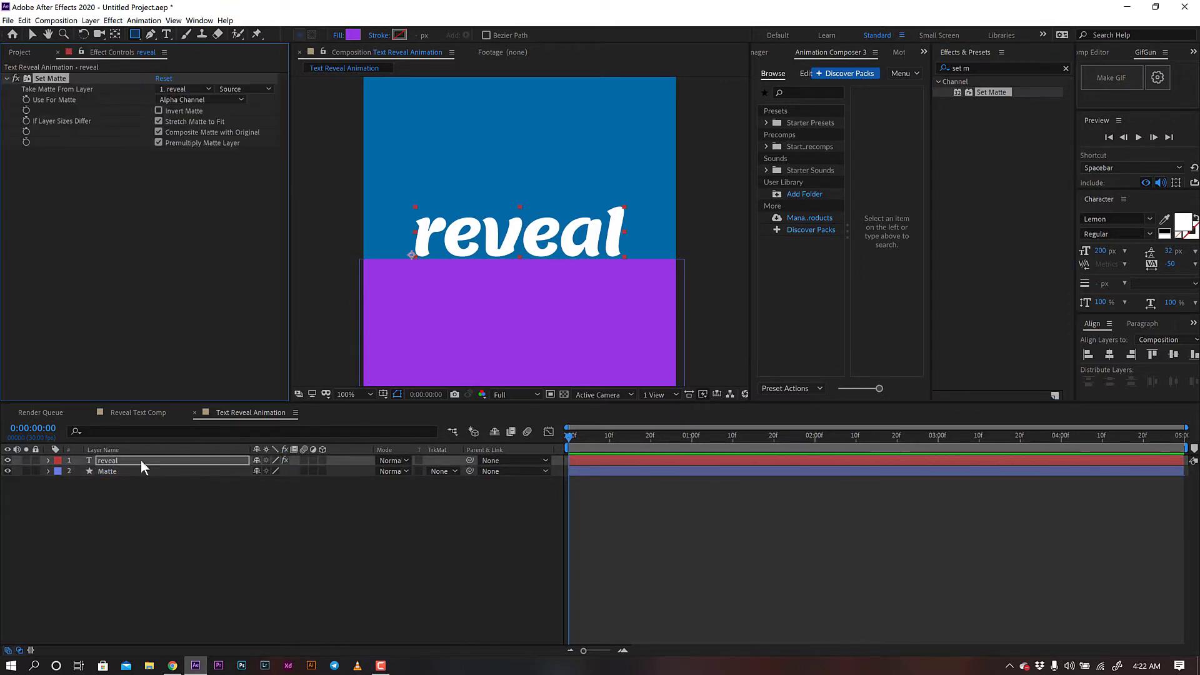
pyautogui.press('v')
pyautogui.click(183, 89)
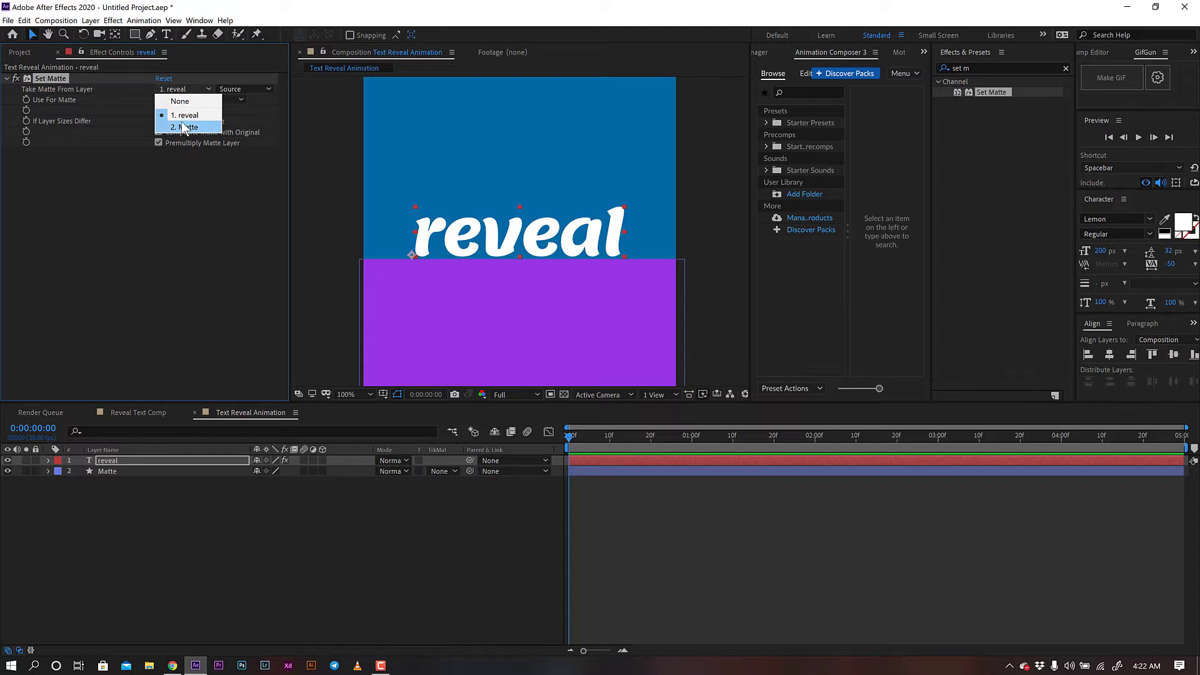
pyautogui.click(184, 125)
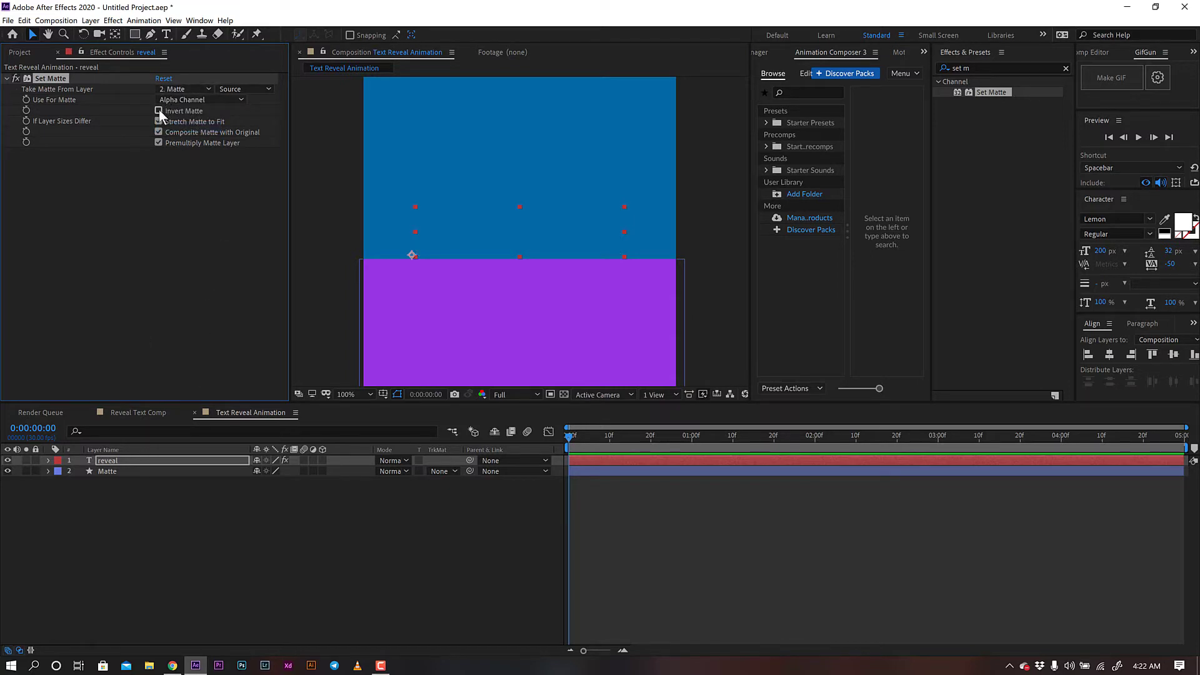
pyautogui.click(159, 111)
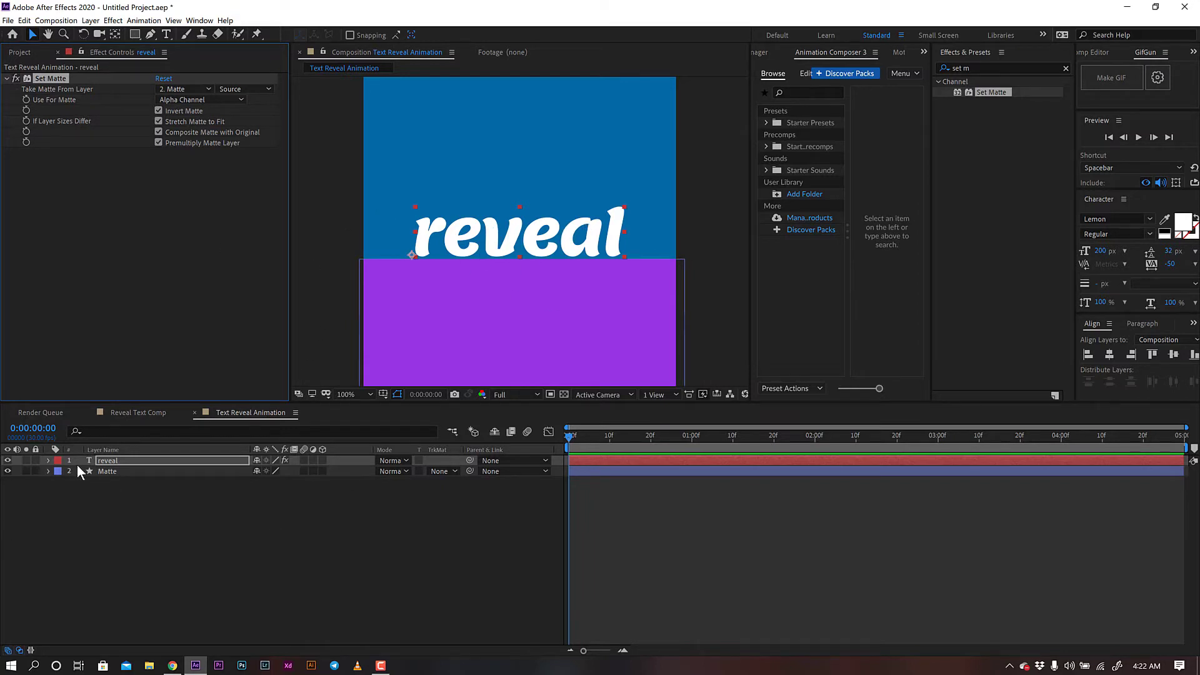
pyautogui.click(8, 473)
# - Hide the Matte layer and drag the text's vertical Position lower to test the matte
pyautogui.click(9, 472)
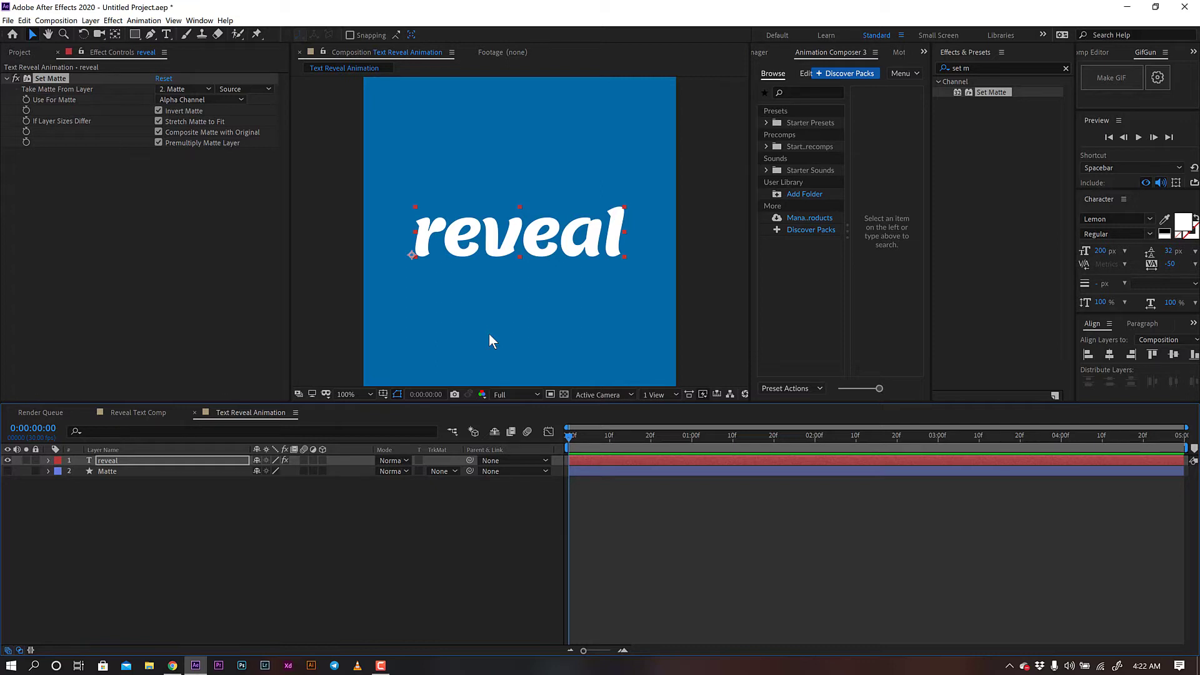
pyautogui.press('p')
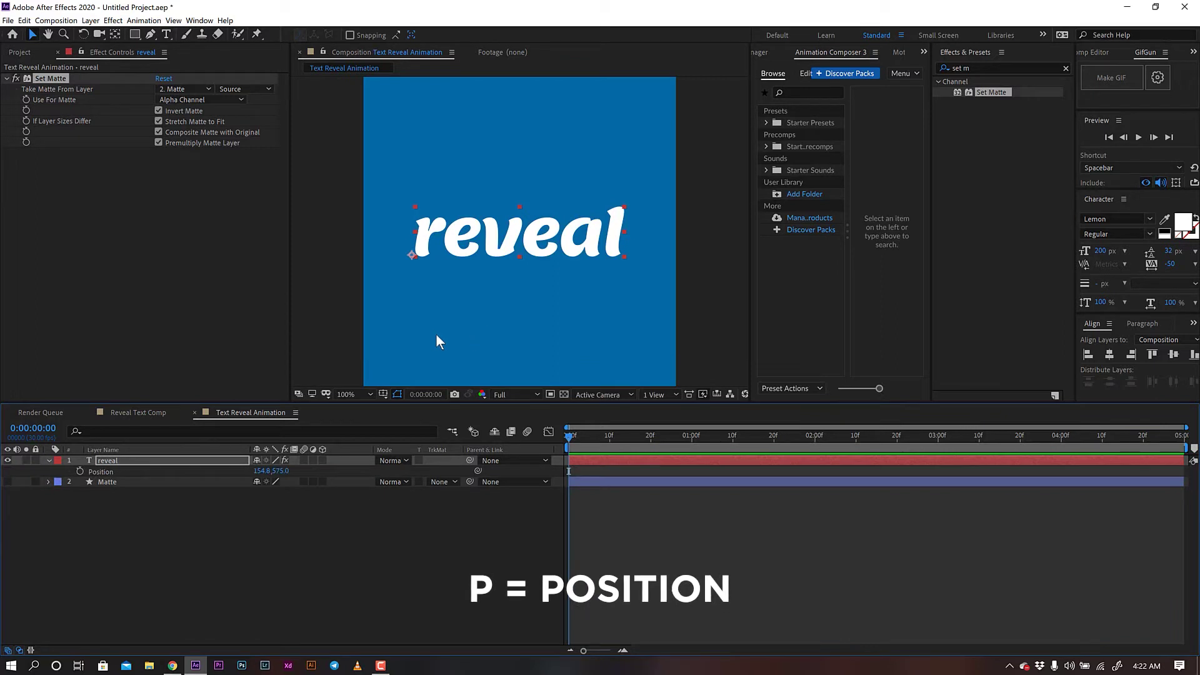
pyautogui.click(279, 472)
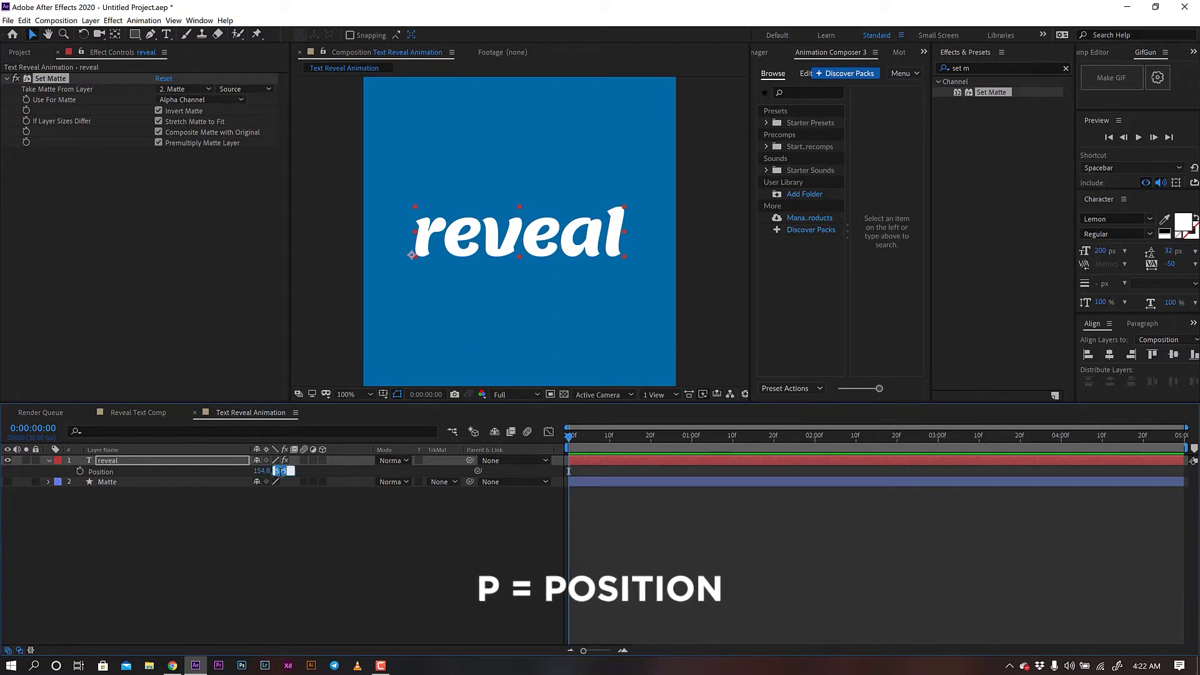
pyautogui.click(304, 472)
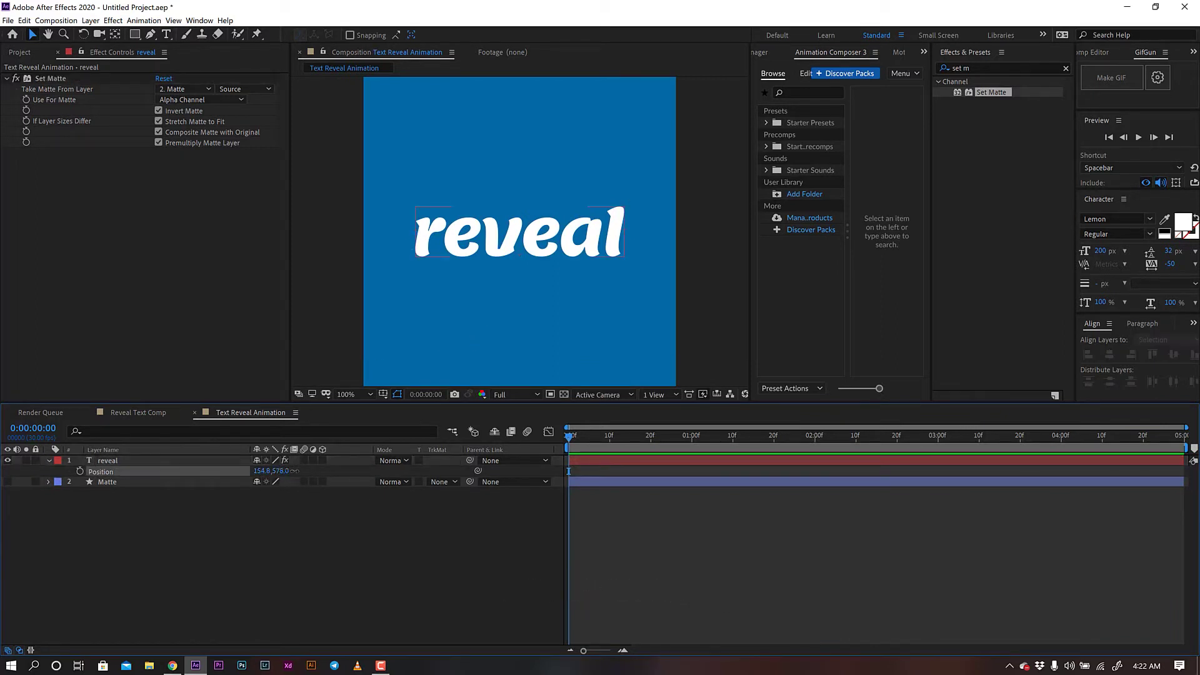
pyautogui.moveTo(287, 472); pyautogui.dragTo(338, 472)
# - Bring the text back toward centre and set its Position Y to 575
pyautogui.moveTo(413, 500)
pyautogui.mouseDown()
pyautogui.moveTo(206, 504)
pyautogui.moveTo(278, 512)
pyautogui.mouseUp()
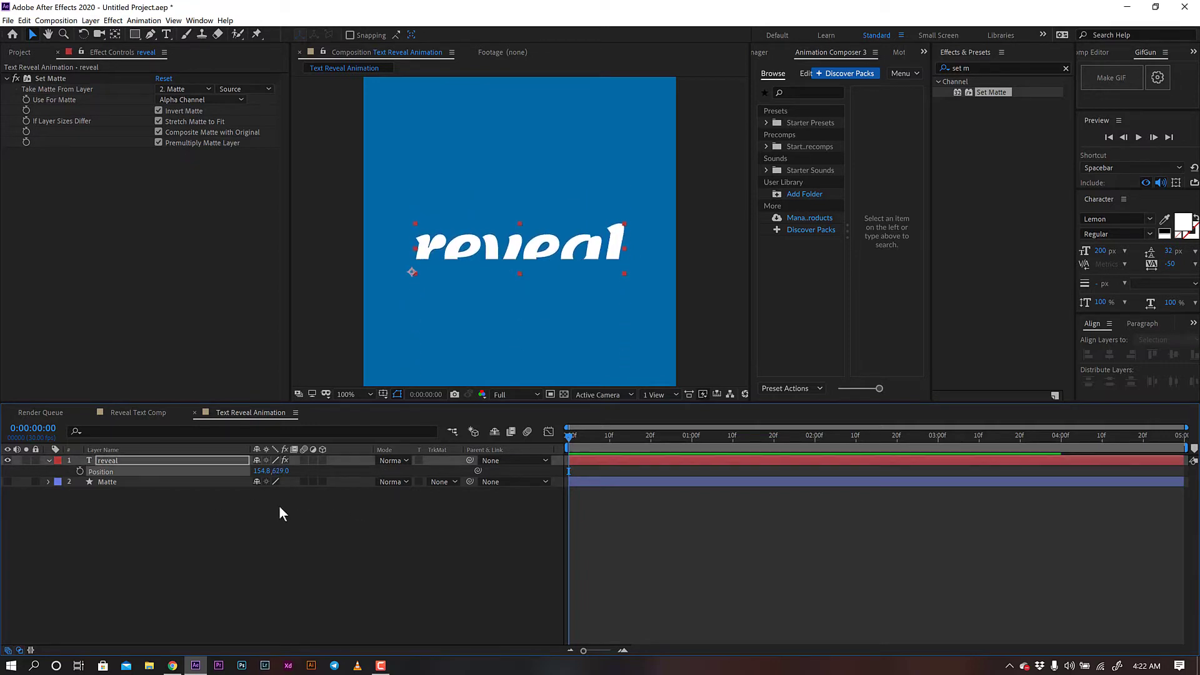
pyautogui.click(282, 472)
pyautogui.write('575')
pyautogui.press('Return')
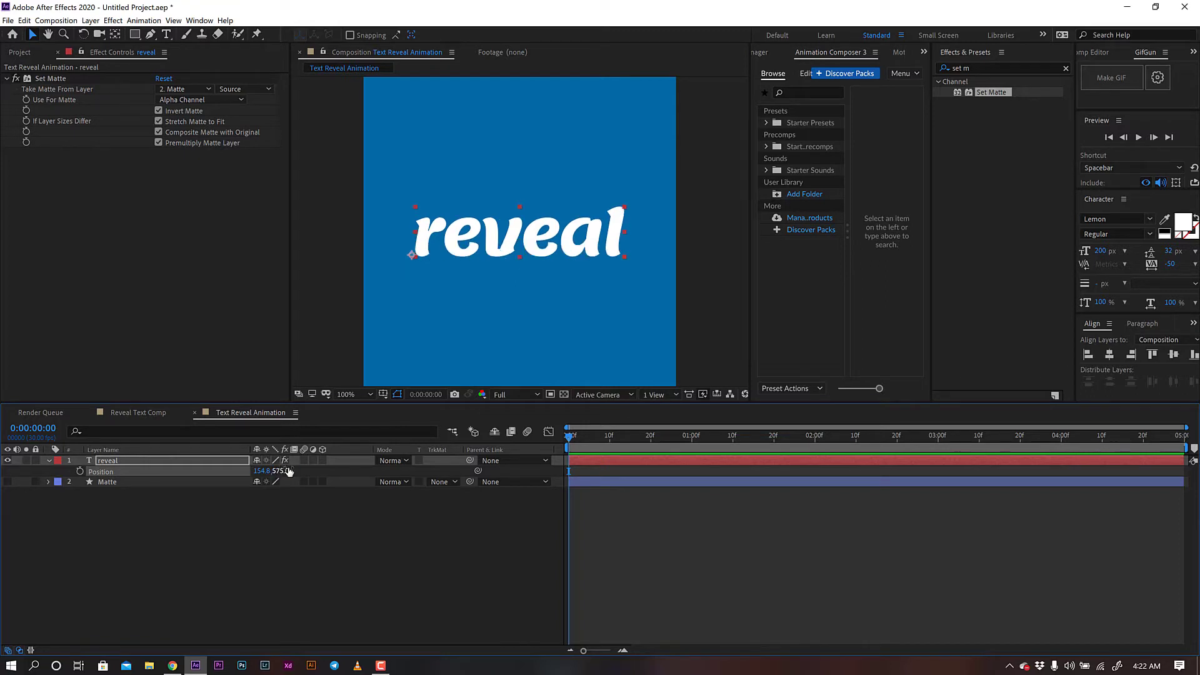
pyautogui.click(191, 500)
# - Add a per-character Position animator to the 'reveal' text layer
pyautogui.click(48, 461)
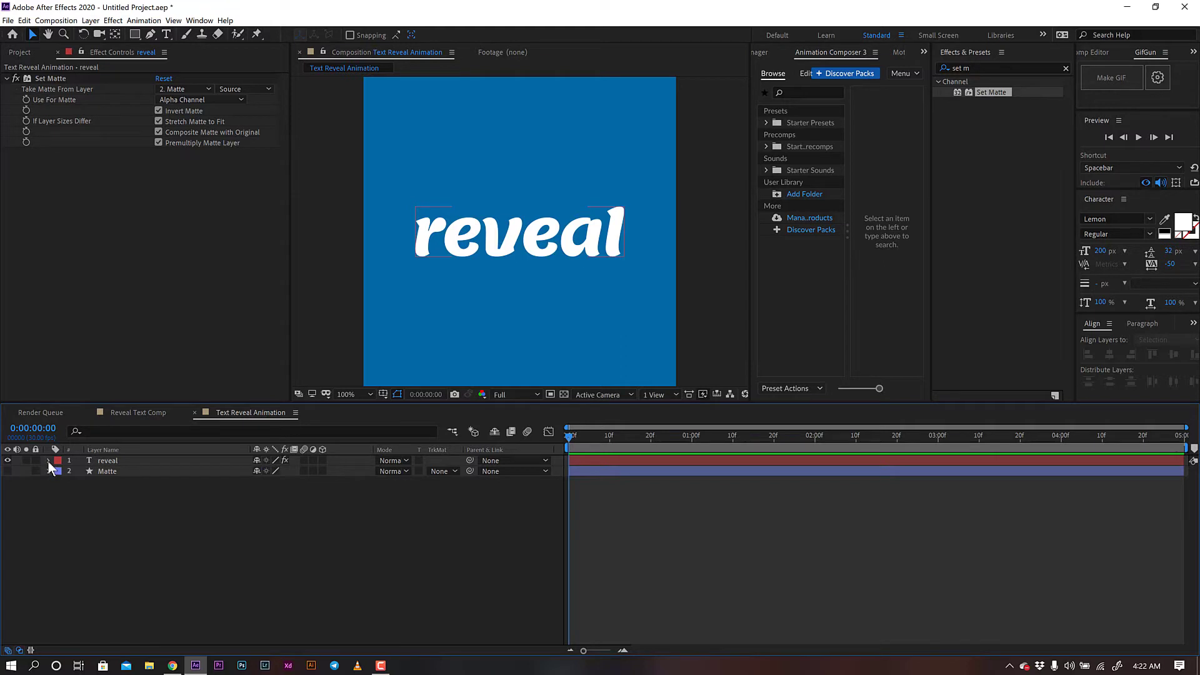
pyautogui.click(48, 461)
pyautogui.click(59, 494)
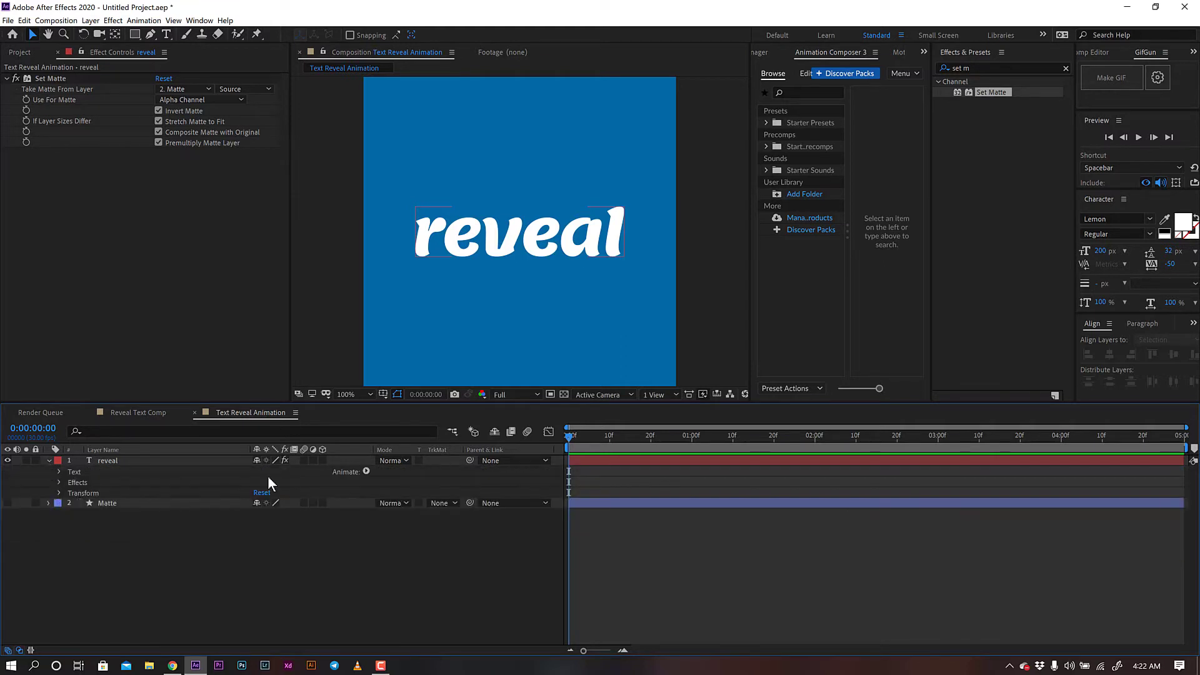
pyautogui.click(366, 472)
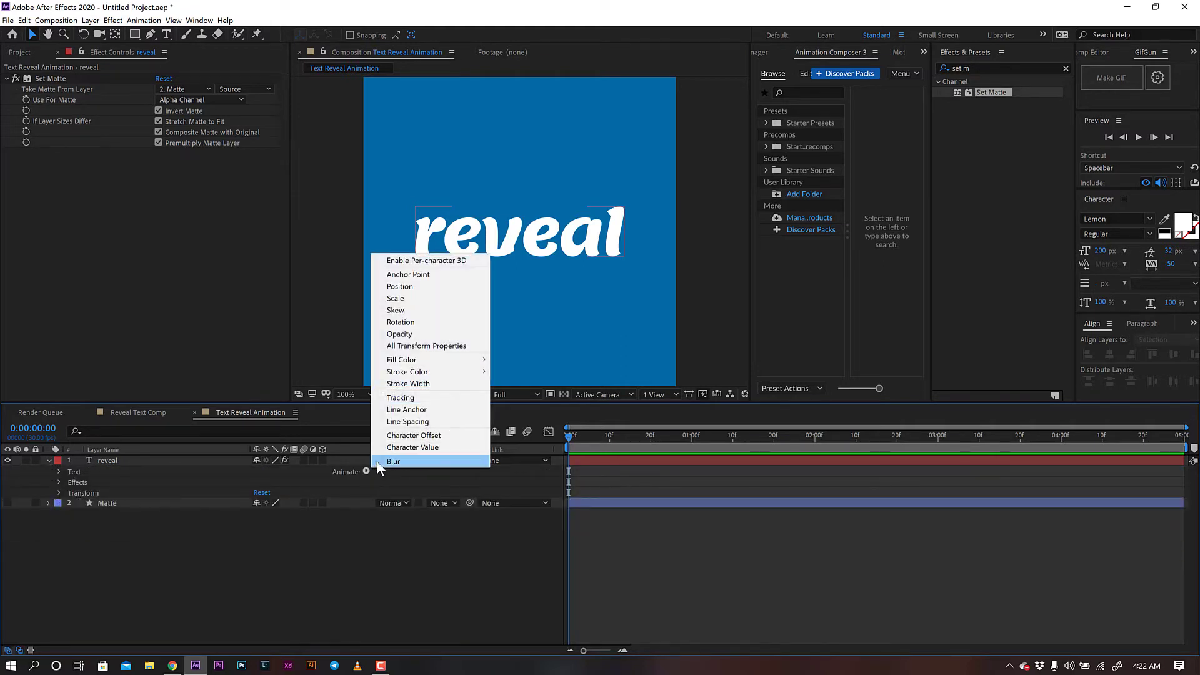
pyautogui.click(427, 287)
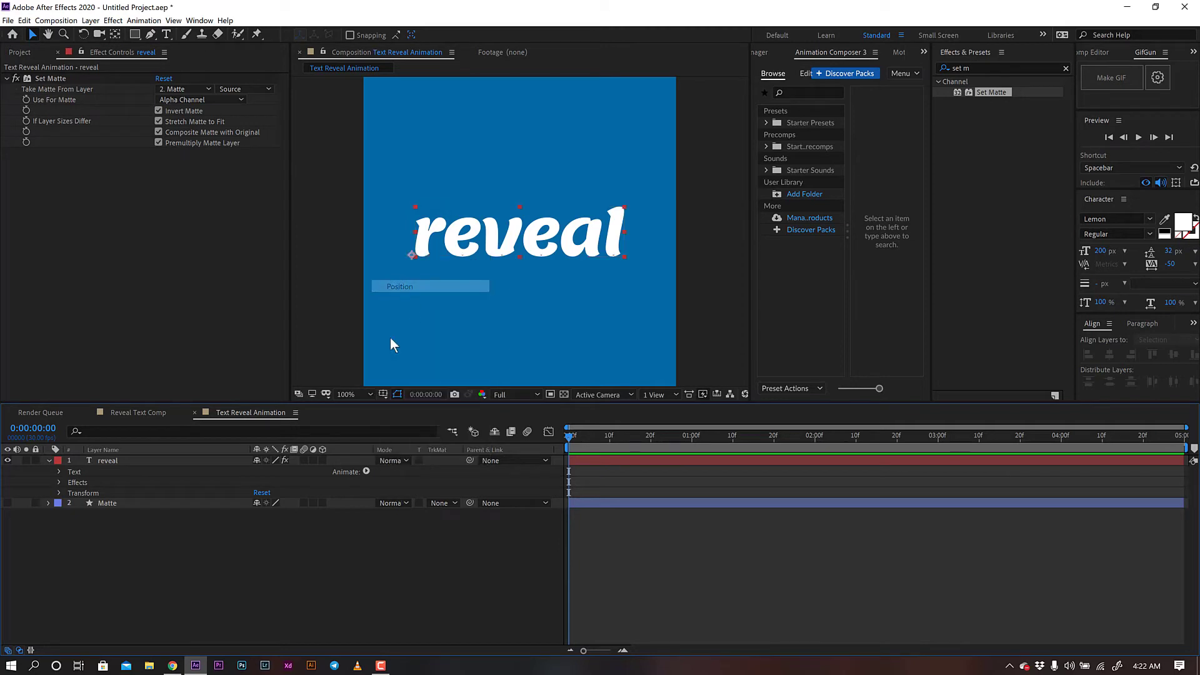
# - Keyframe the animator Position at 0,0 at two seconds and 0,208 at frame zero
pyautogui.moveTo(570, 437); pyautogui.dragTo(813, 468)
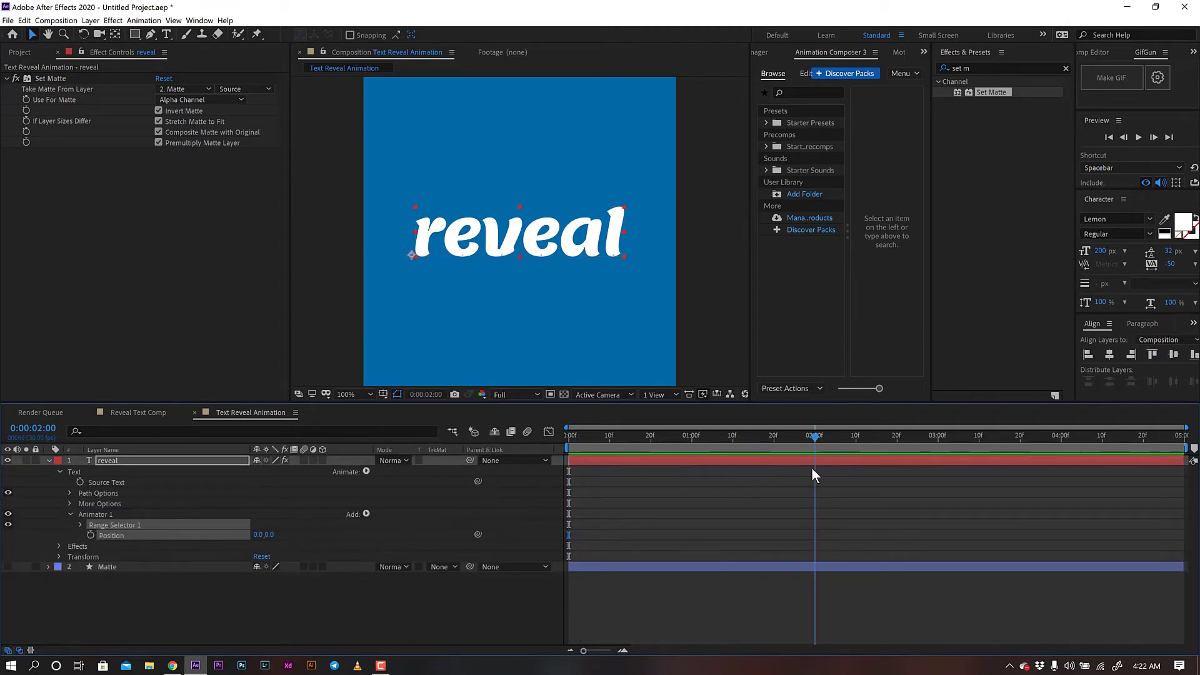
pyautogui.click(91, 535)
pyautogui.moveTo(605, 436); pyautogui.dragTo(526, 447)
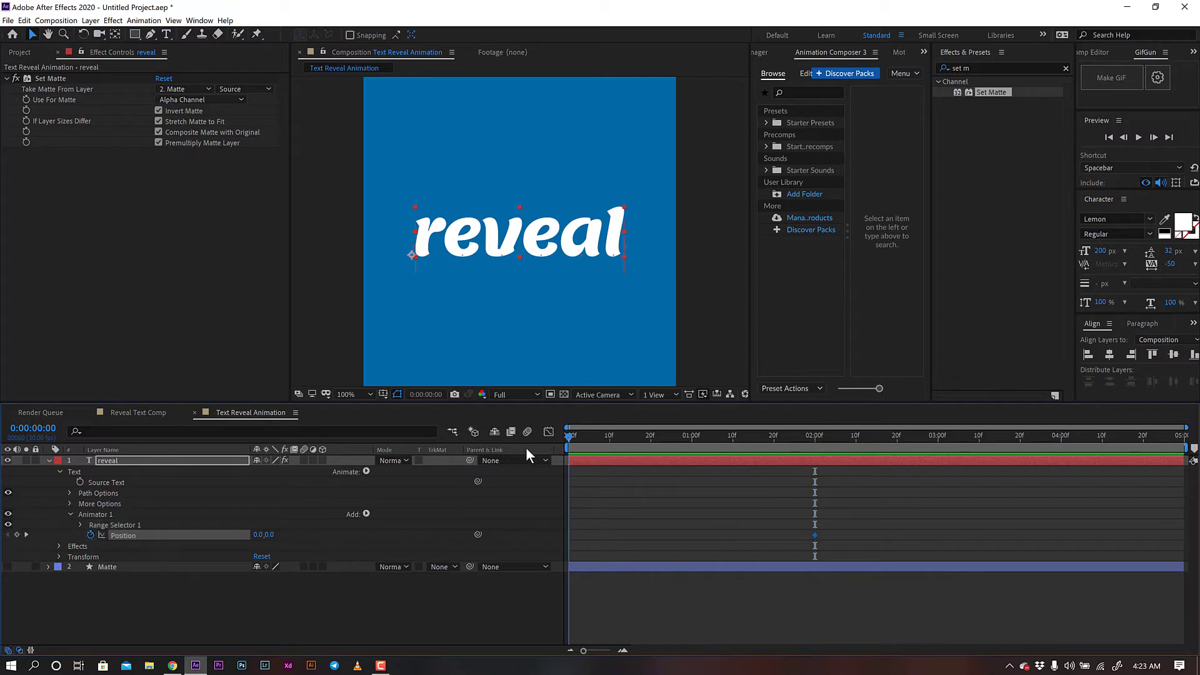
pyautogui.moveTo(270, 534); pyautogui.dragTo(411, 520)
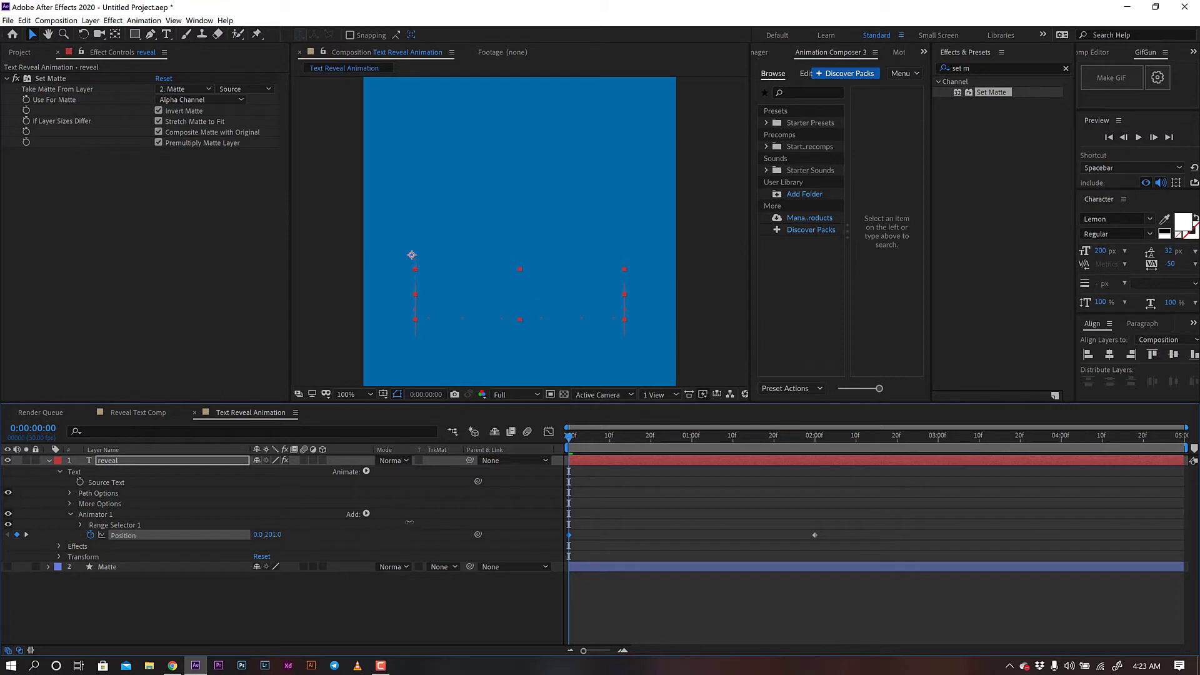
pyautogui.moveTo(863, 517); pyautogui.dragTo(586, 552)
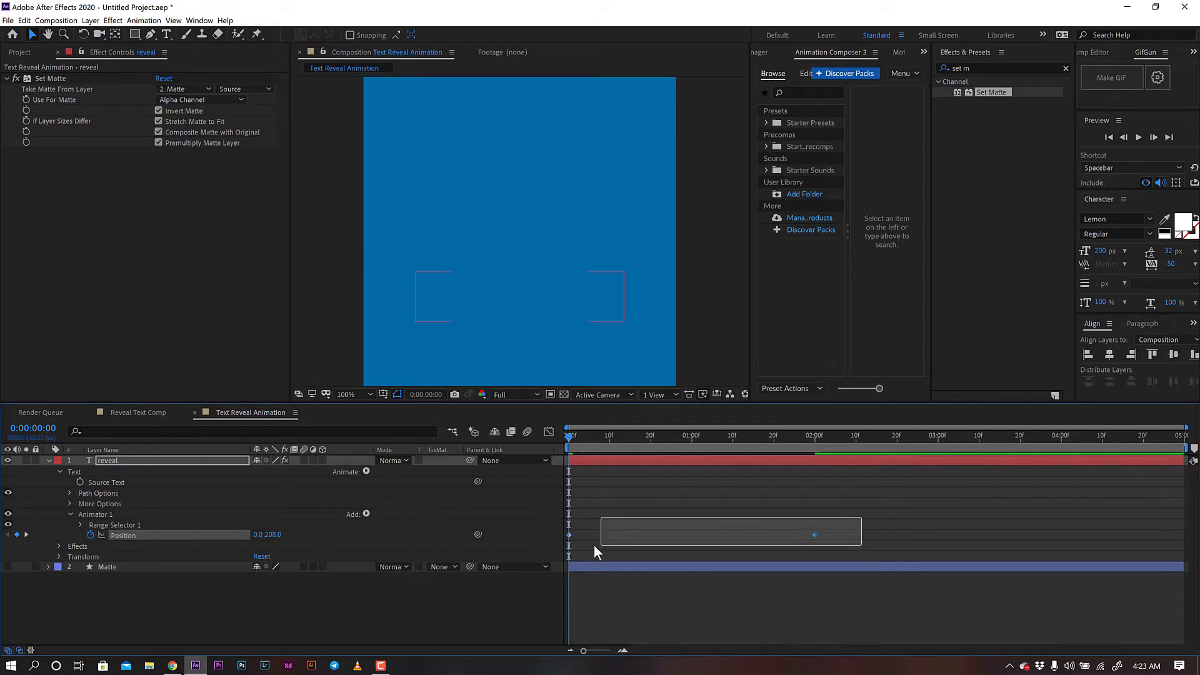
# - Apply Easy Ease to the keyframe and stretch its influence to about 73% in the Graph Editor
pyautogui.rightClick(815, 532)
pyautogui.moveTo(863, 527)
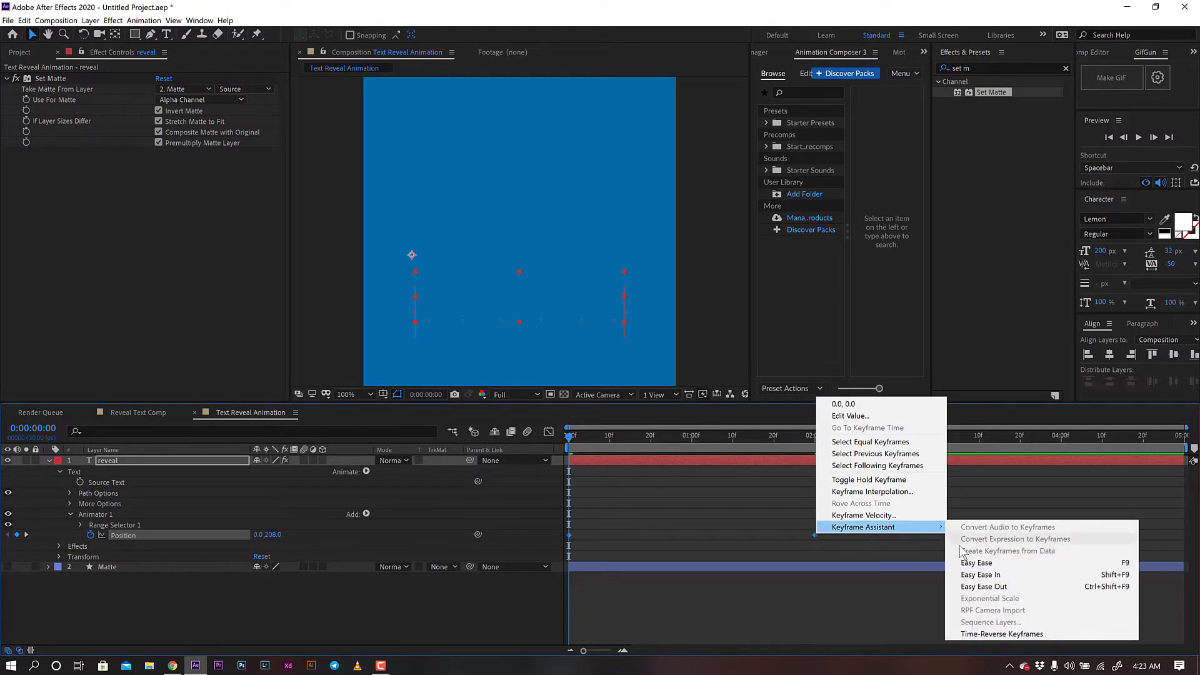
pyautogui.click(980, 563)
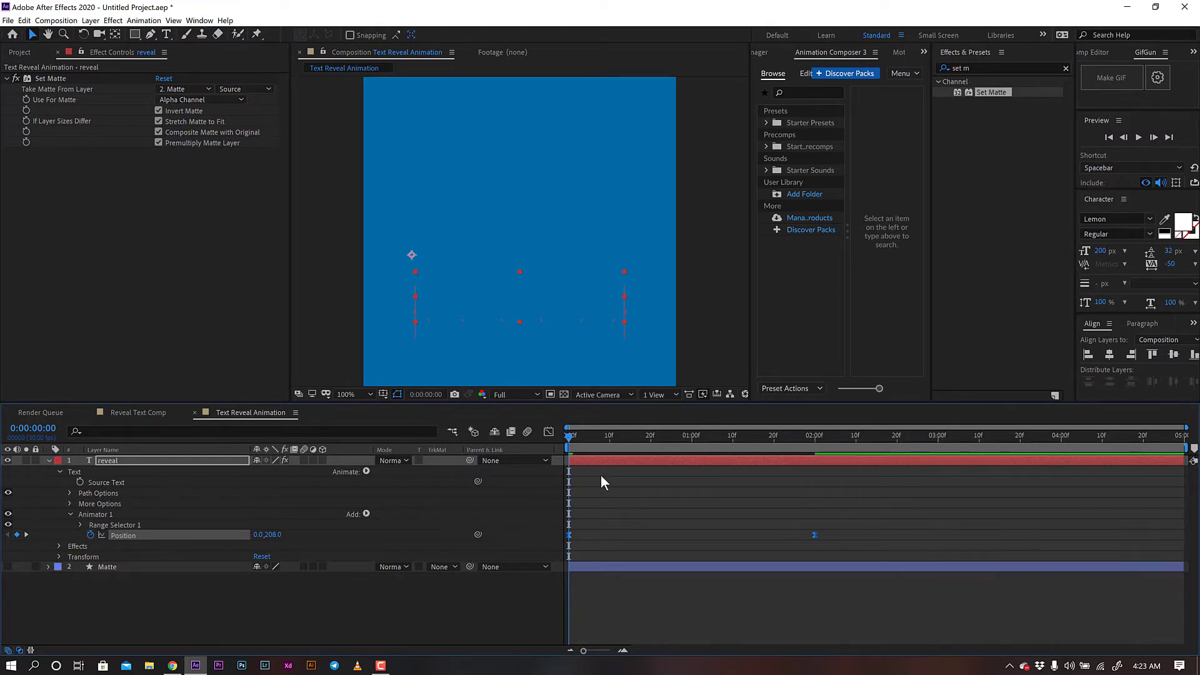
pyautogui.click(549, 433)
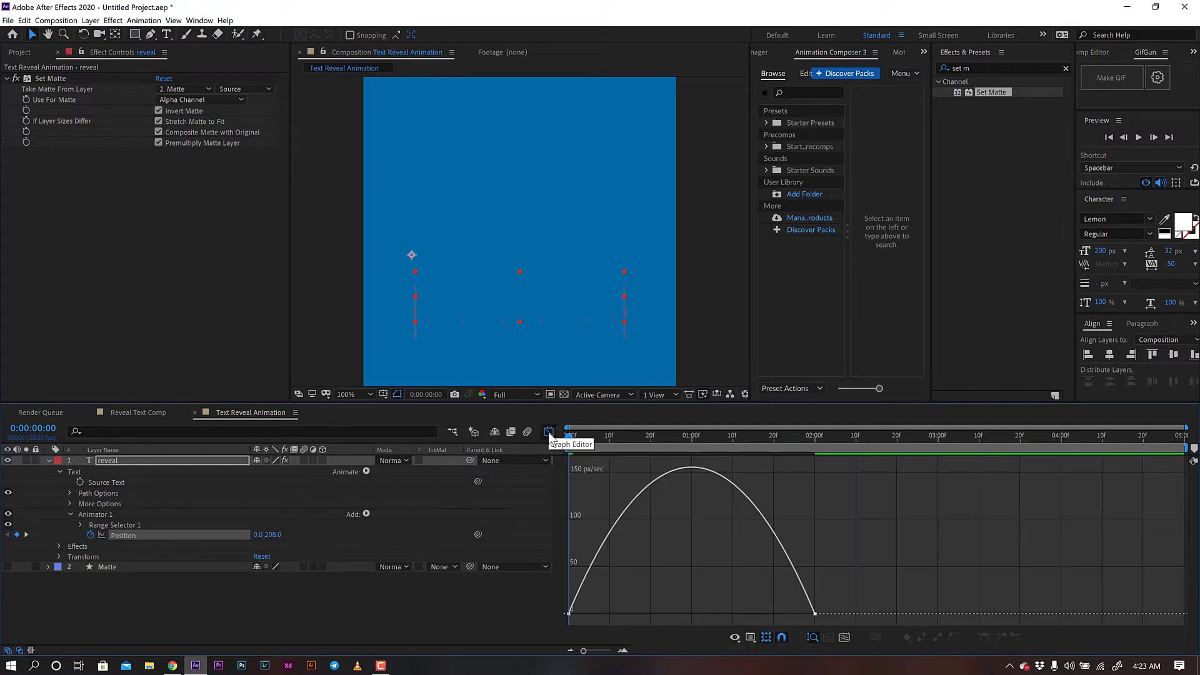
pyautogui.rightClick(721, 532)
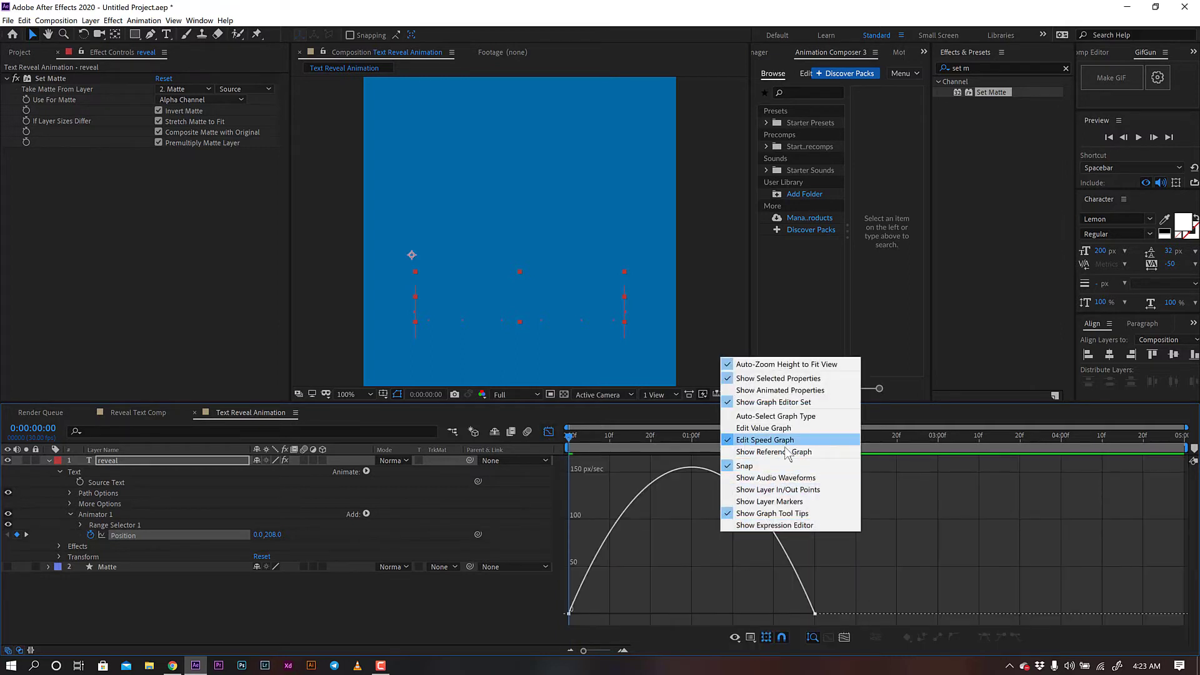
pyautogui.click(747, 440)
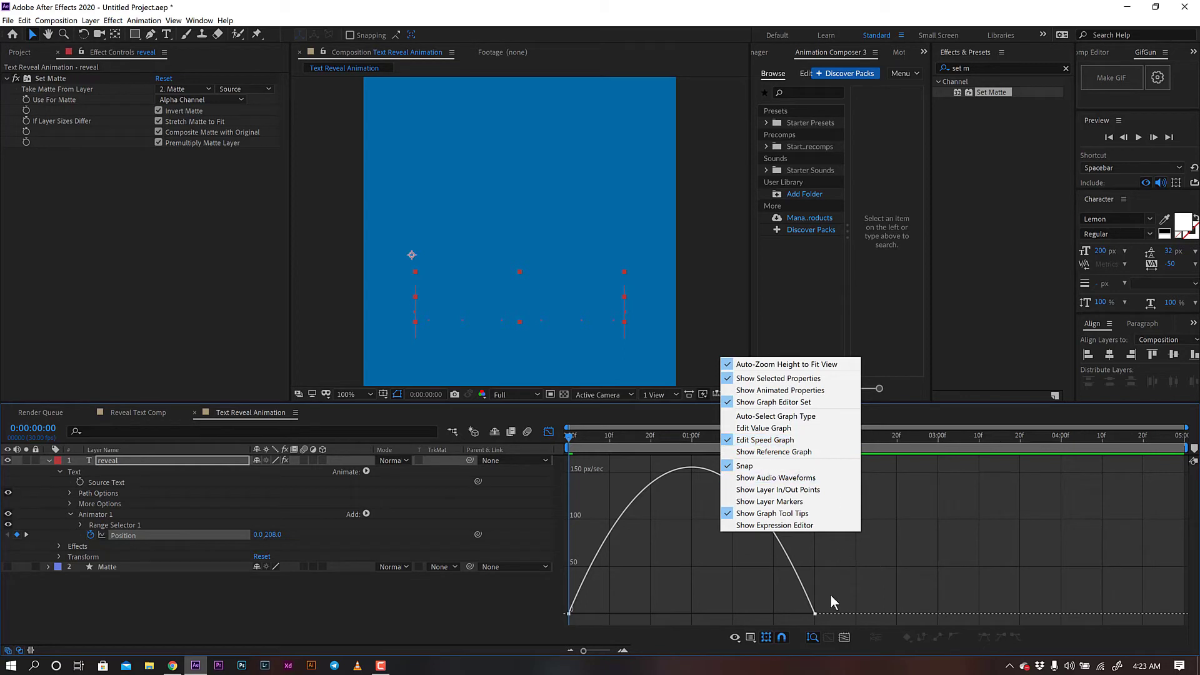
pyautogui.hotkey('ctrl', 'a')
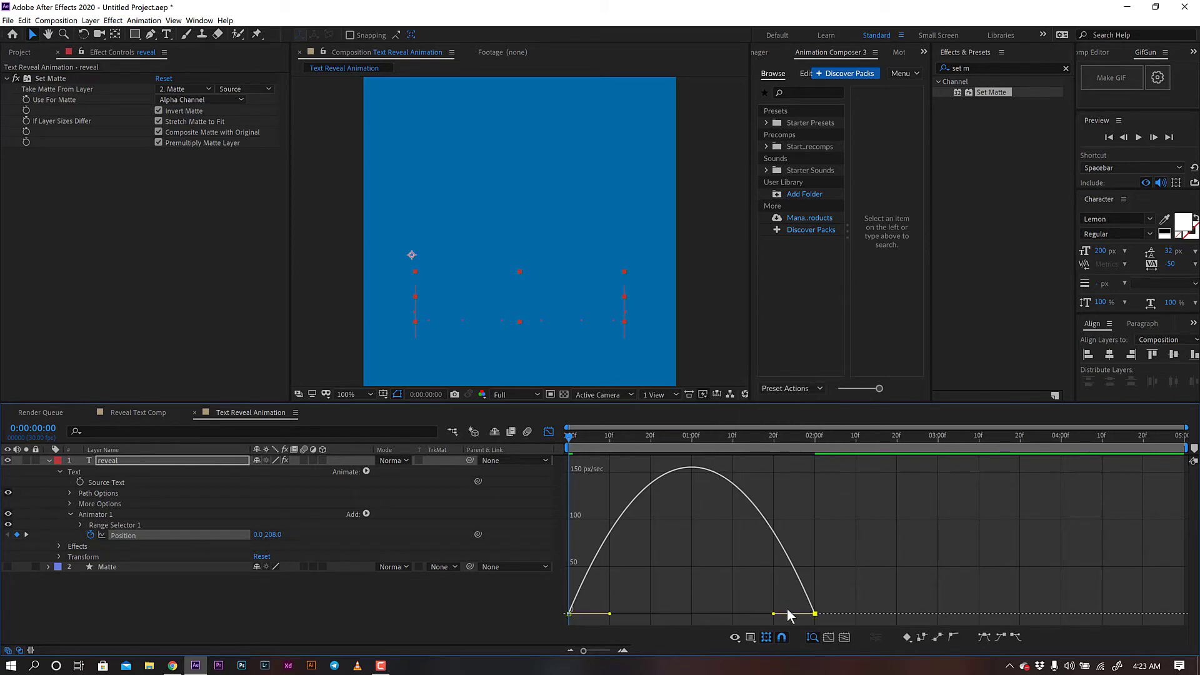
pyautogui.moveTo(774, 615); pyautogui.dragTo(725, 615)
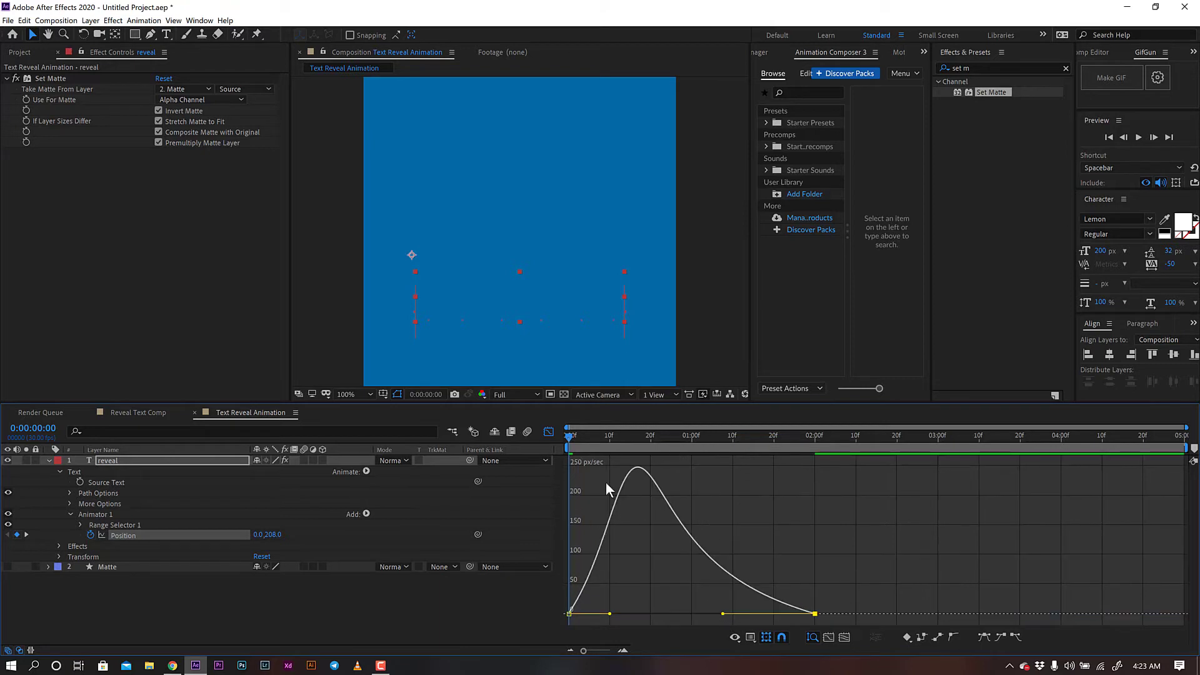
pyautogui.click(547, 432)
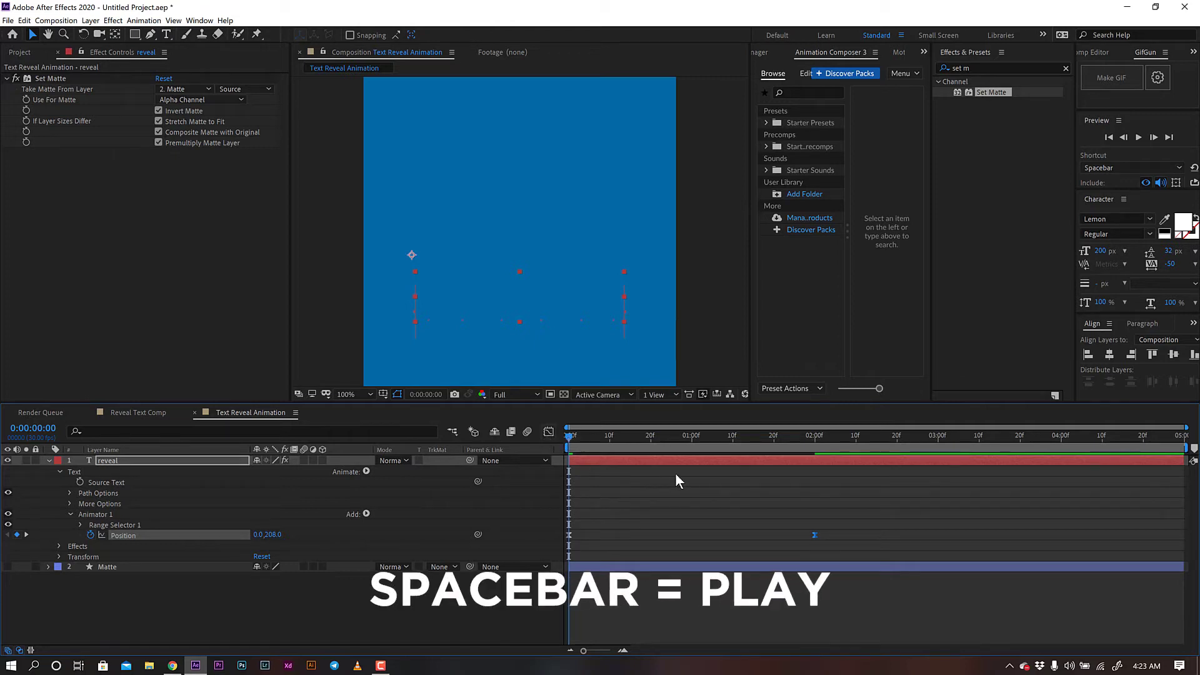
pyautogui.press('space')
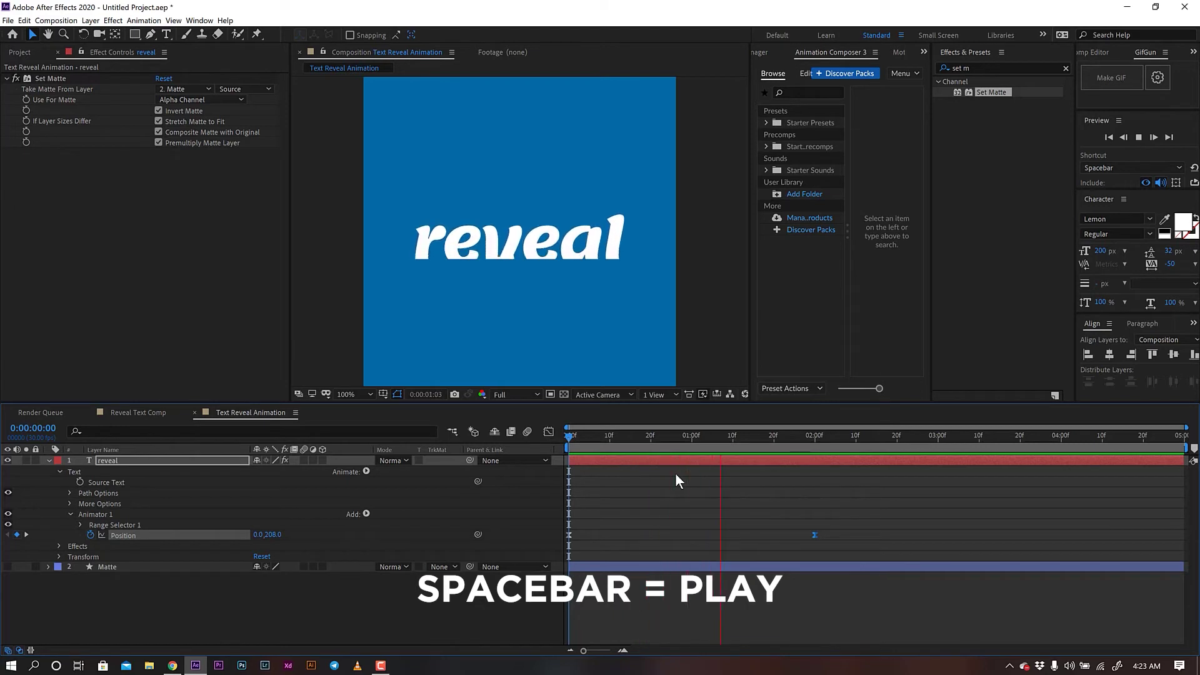
pyautogui.press('space')
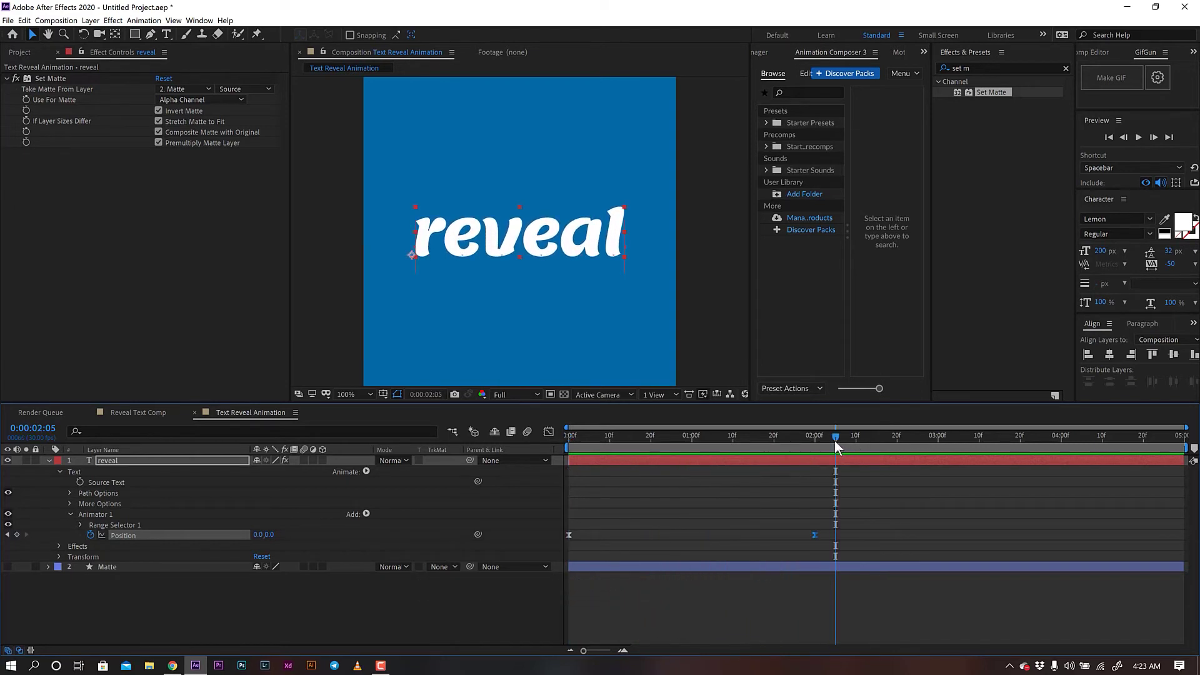
pyautogui.moveTo(834, 440); pyautogui.dragTo(808, 441)
pyautogui.press('Home')
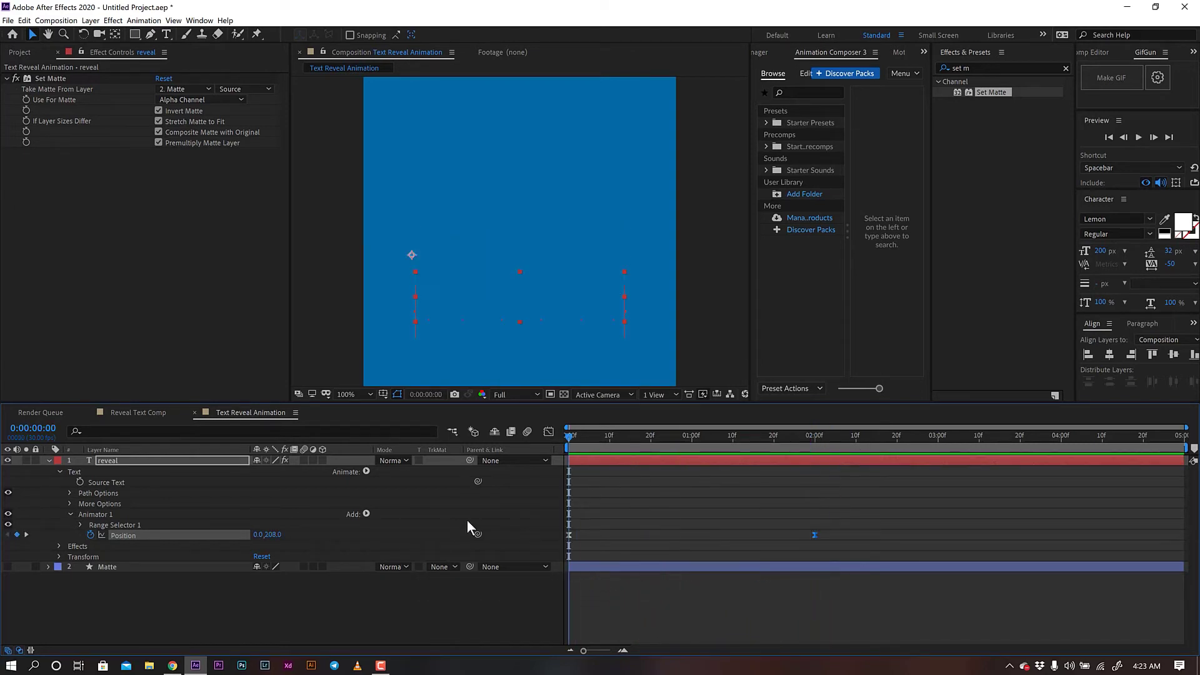
# - Expand Range Selector 1 and keyframe its Offset at 100% at the two-second mark
pyautogui.click(80, 526)
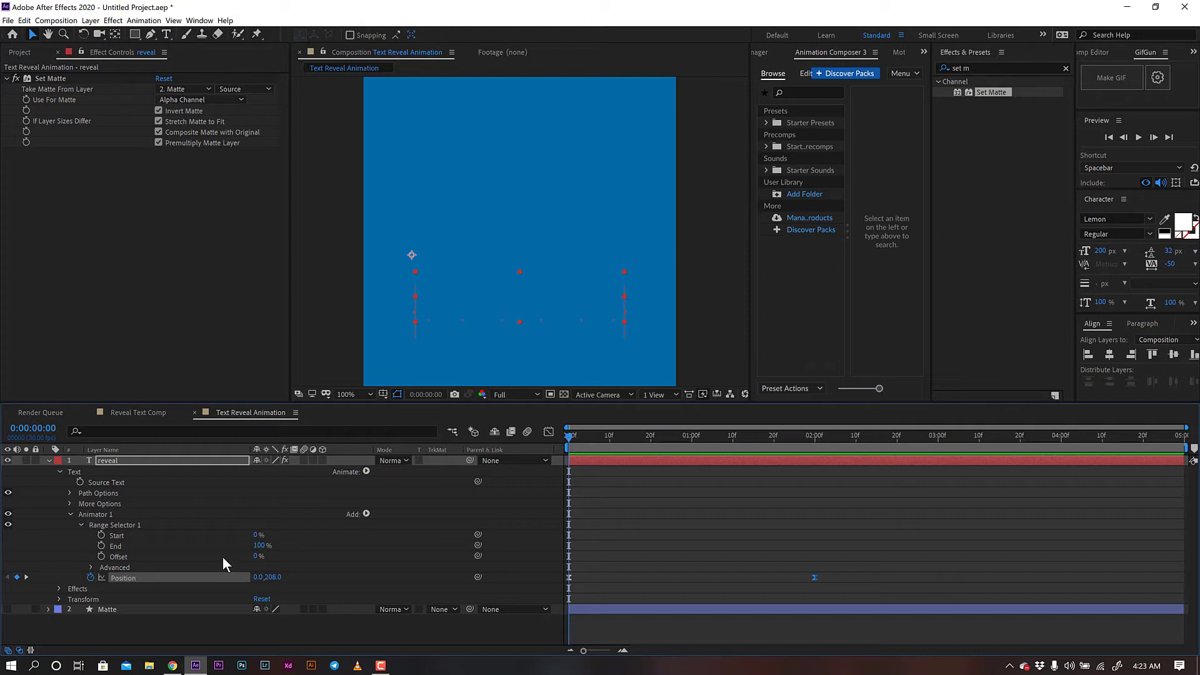
pyautogui.click(257, 557)
pyautogui.write('-100')
pyautogui.press('Return')
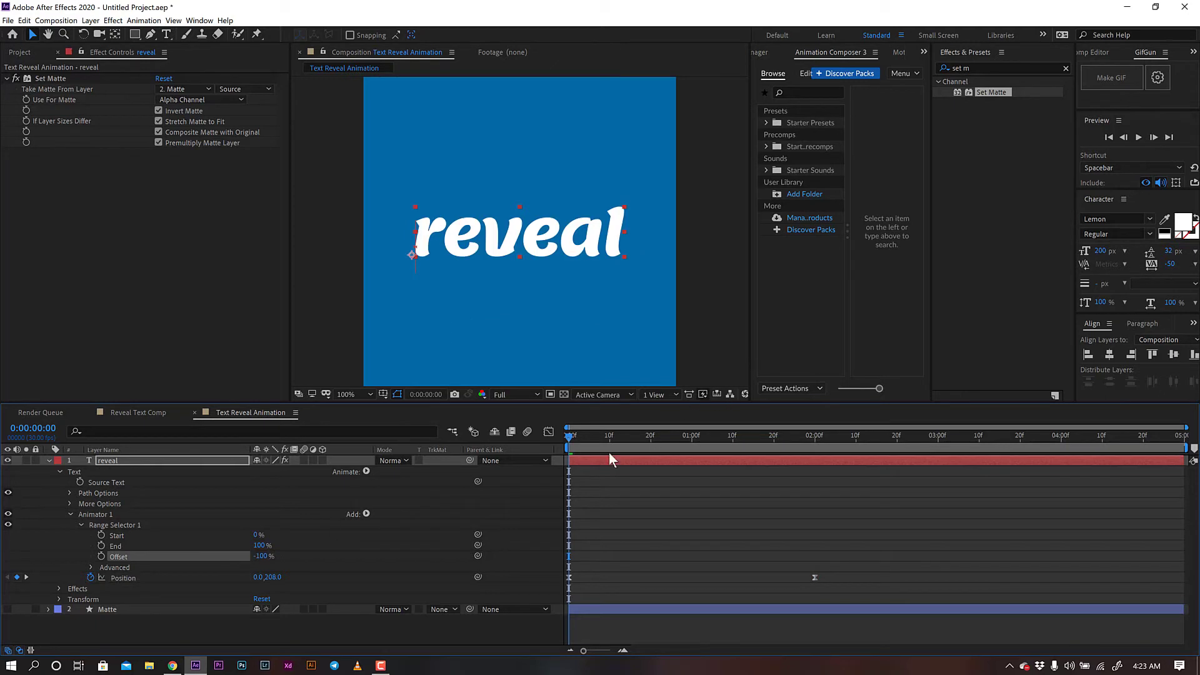
pyautogui.moveTo(573, 439); pyautogui.dragTo(815, 472)
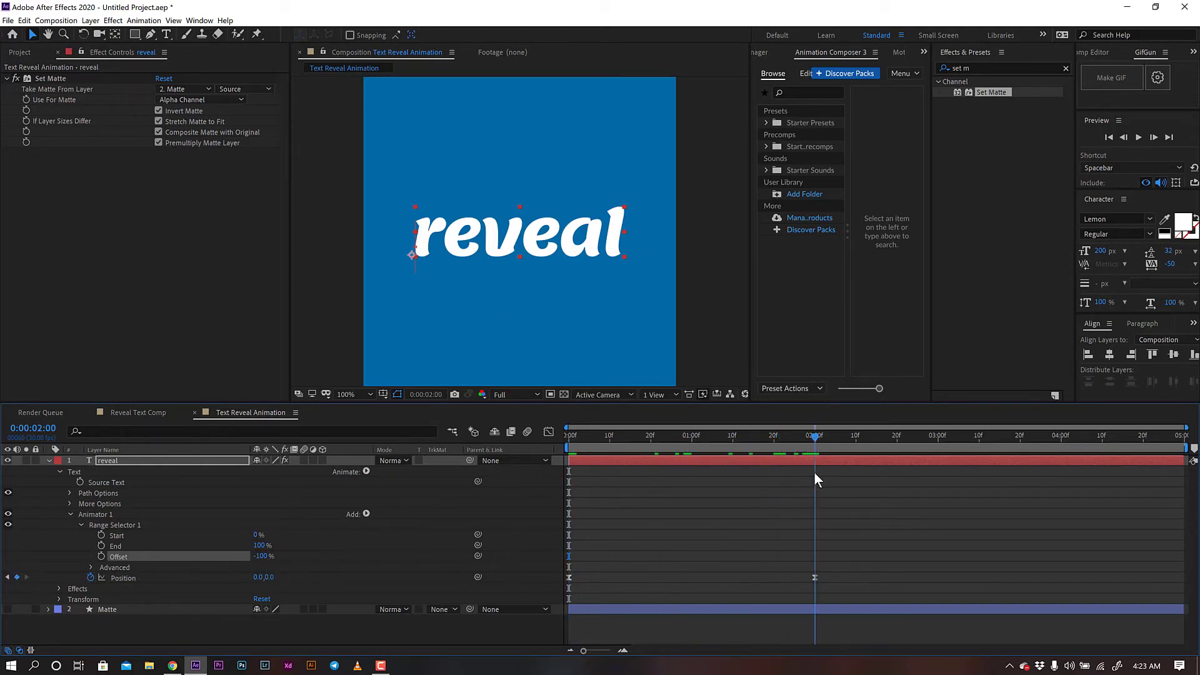
pyautogui.click(263, 556)
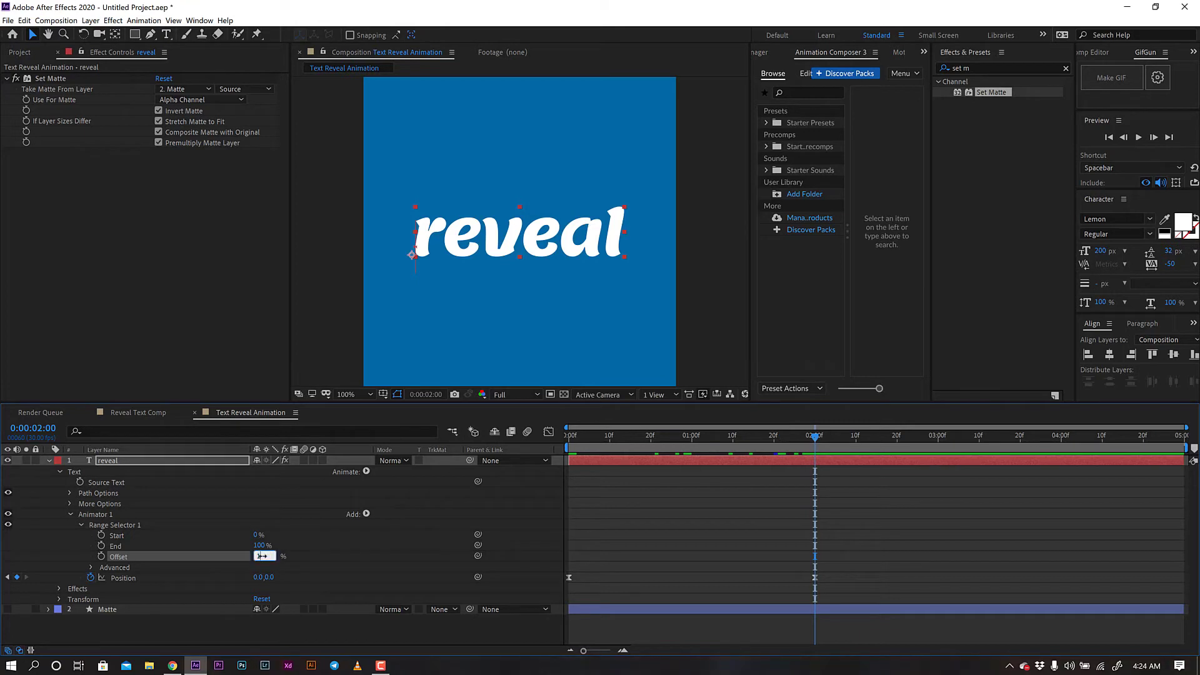
pyautogui.write('100')
# - Set Offset to 0% at frame zero, preview the rise, and select both Offset keyframes
pyautogui.press('Home')
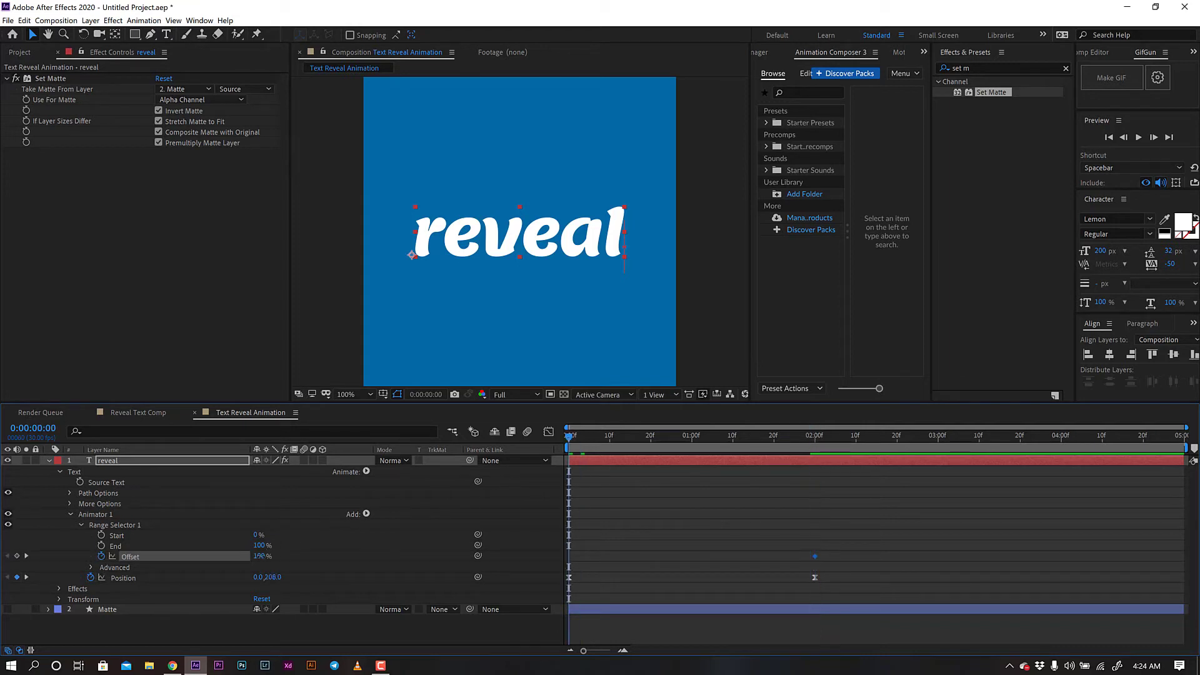
pyautogui.click(264, 556)
pyautogui.write('0')
pyautogui.press('Return')
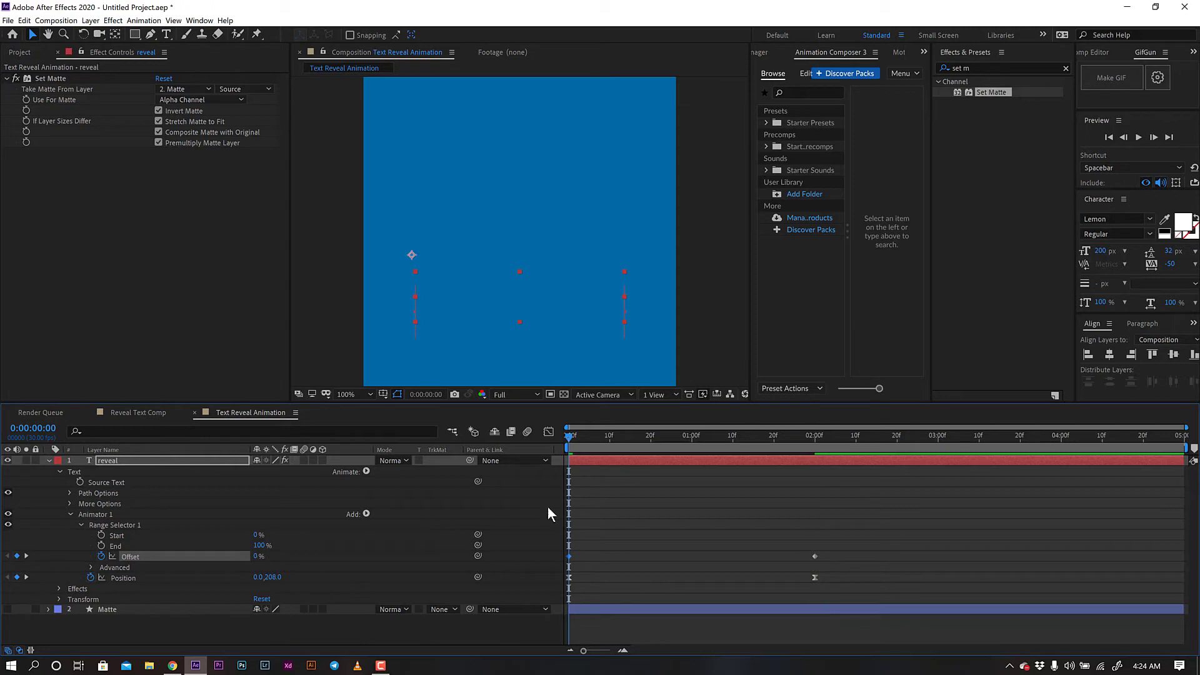
pyautogui.press('space')
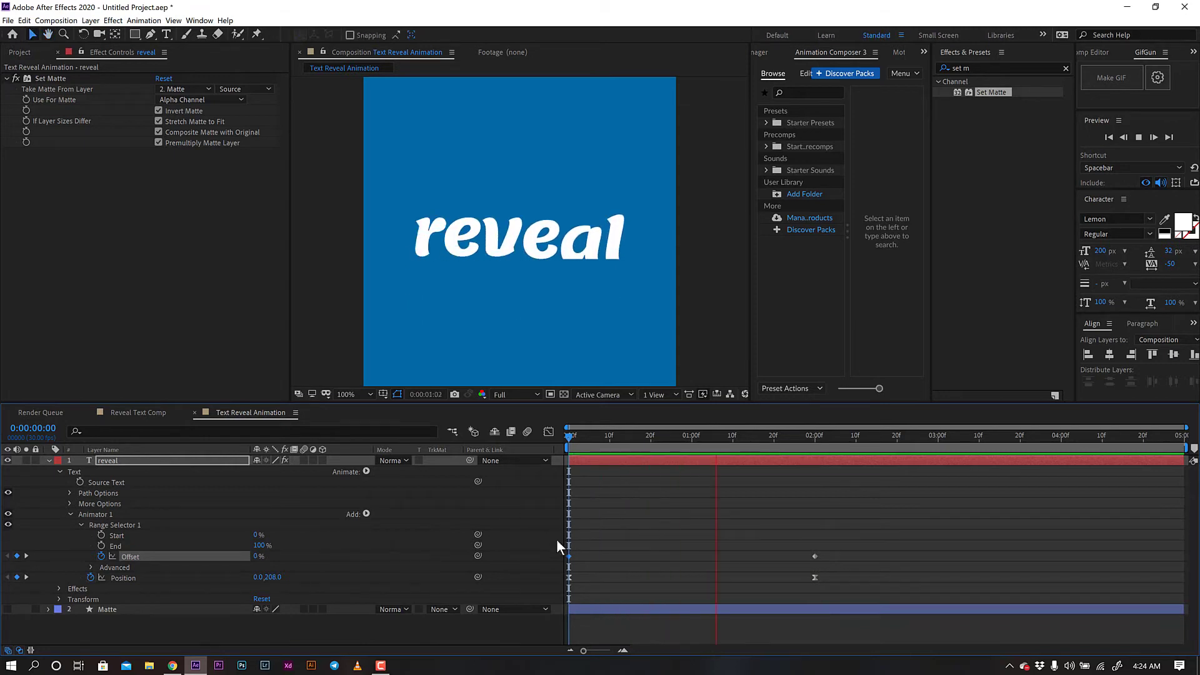
pyautogui.press('space')
pyautogui.click(572, 579)
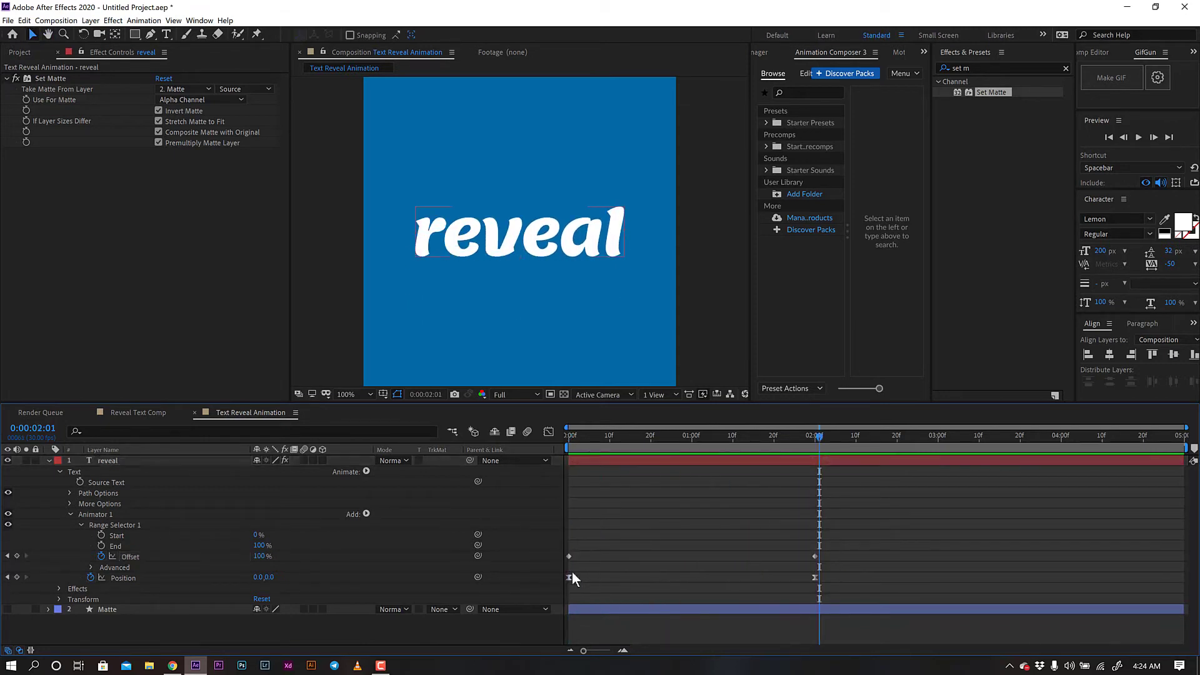
pyautogui.moveTo(863, 545); pyautogui.dragTo(567, 558)
# - Easy Ease both Offset keyframes and preview the staggered letter rise from frame zero
pyautogui.rightClick(570, 557)
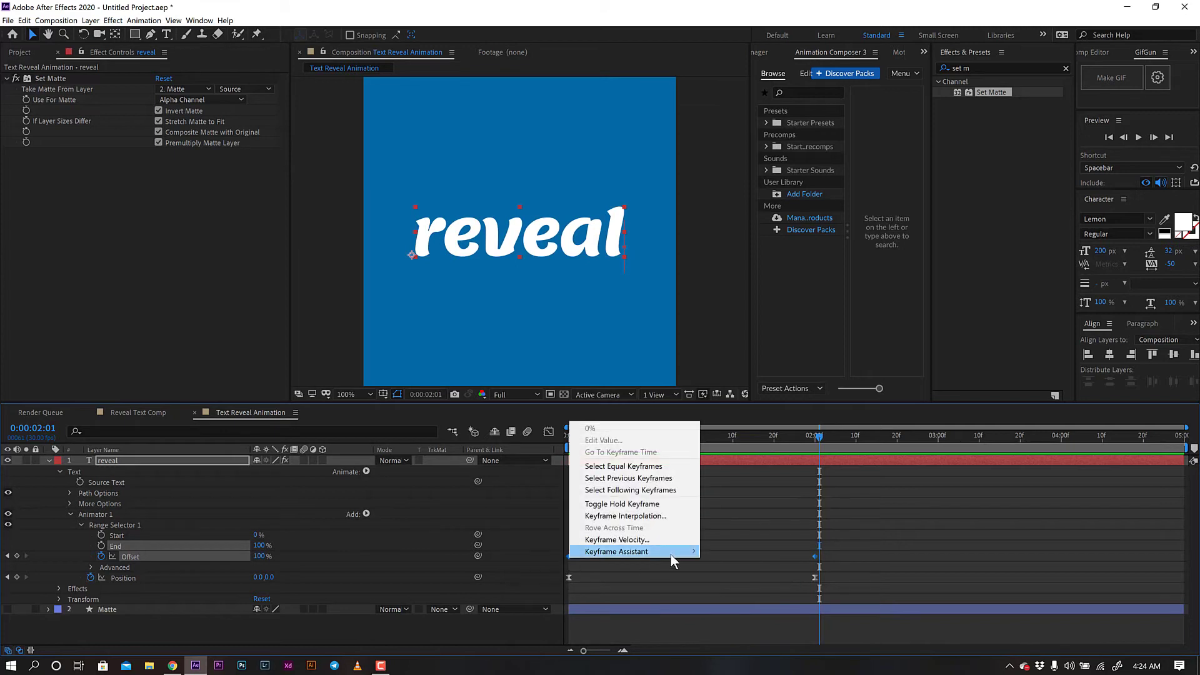
pyautogui.moveTo(616, 551)
pyautogui.click(736, 585)
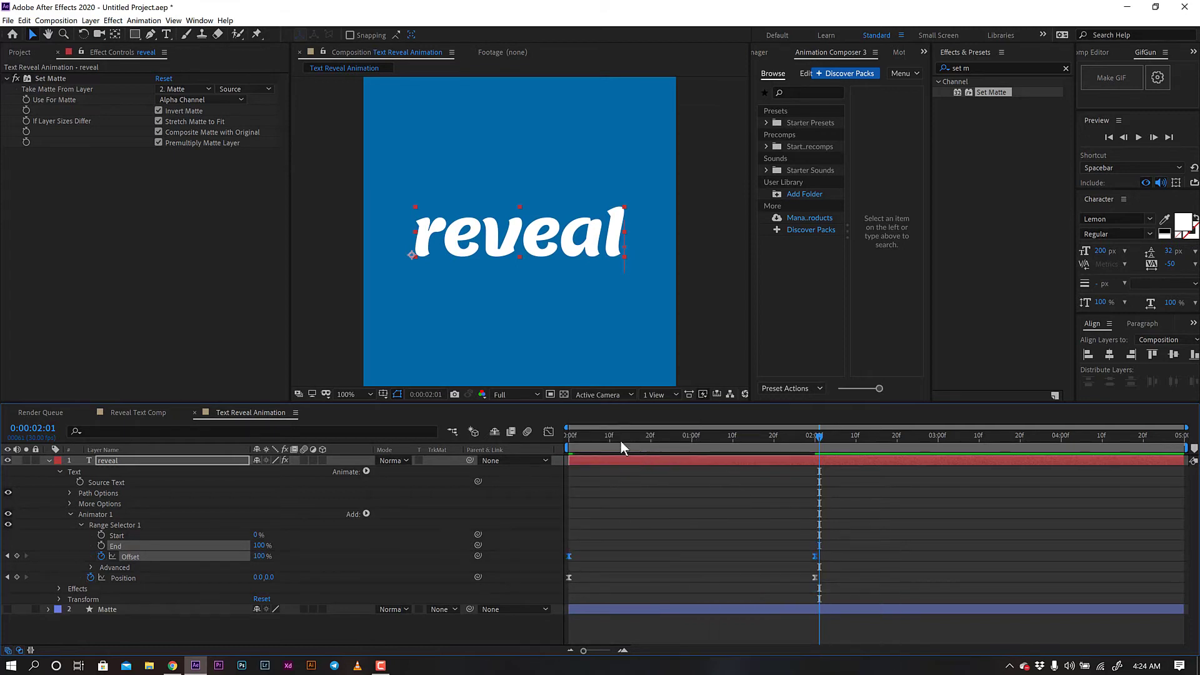
pyautogui.press('Home')
pyautogui.press('space')
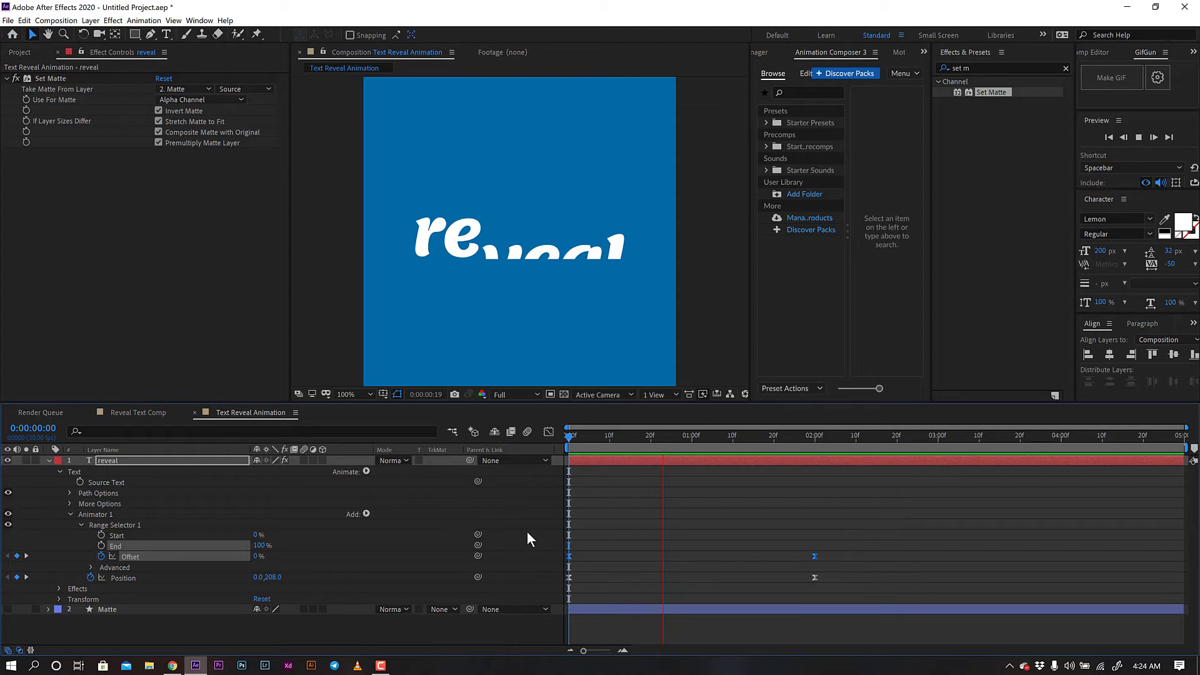
pyautogui.press('space')
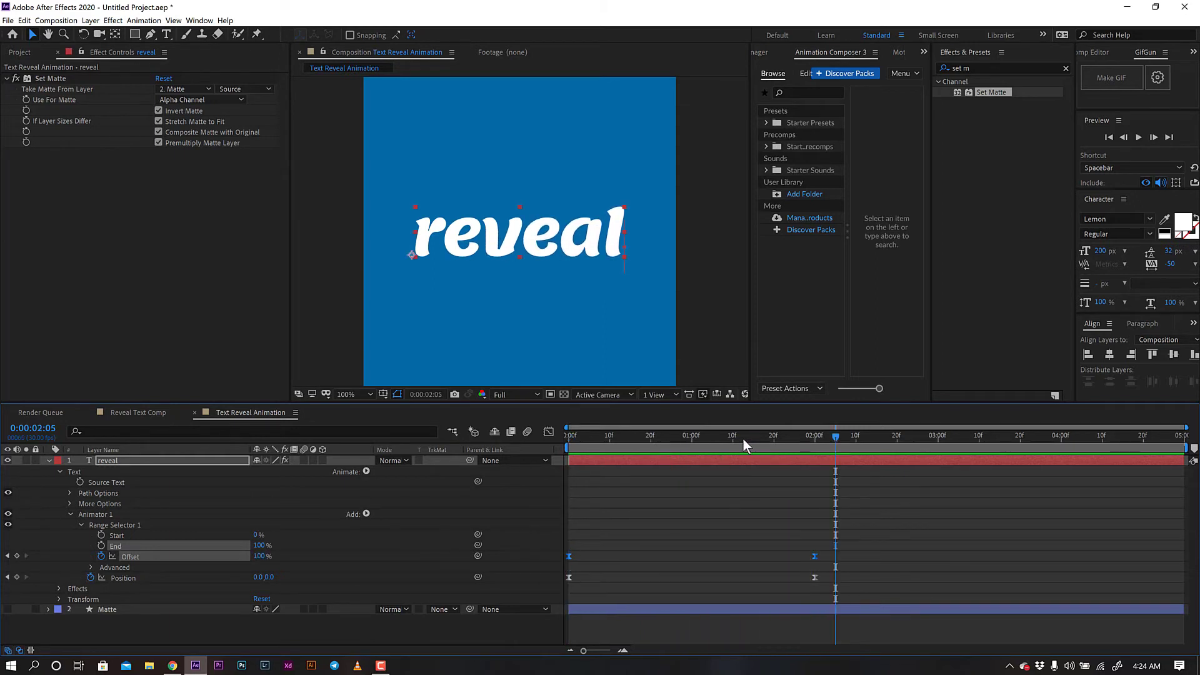
pyautogui.moveTo(864, 444); pyautogui.dragTo(898, 446)
pyautogui.press('Home')
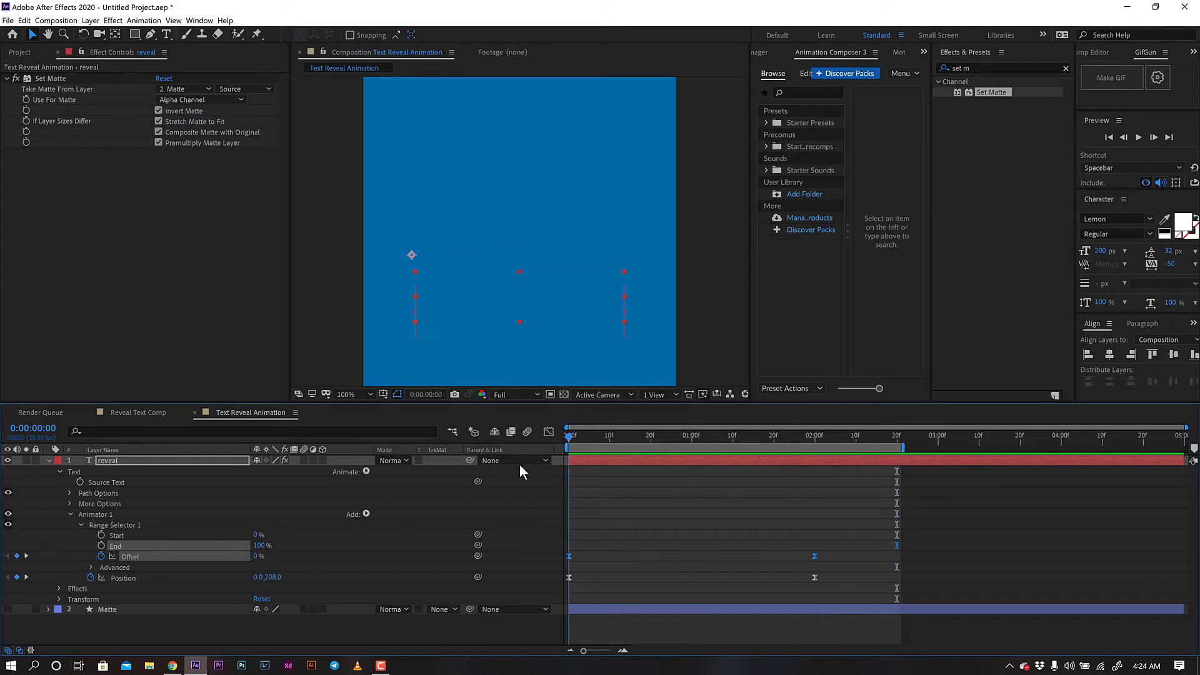
# - Set the Range Selector shape to Ramp Up, starting Offset to -100%, and preview
pyautogui.click(92, 568)
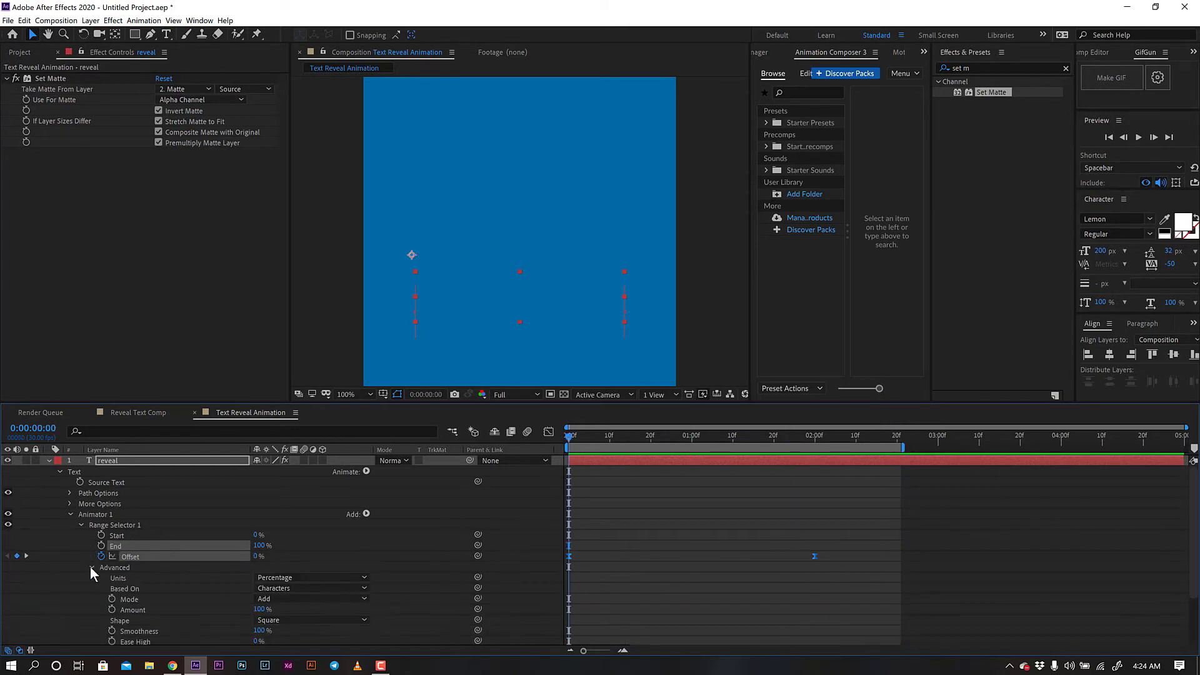
pyautogui.scroll(-1, 187, 572)
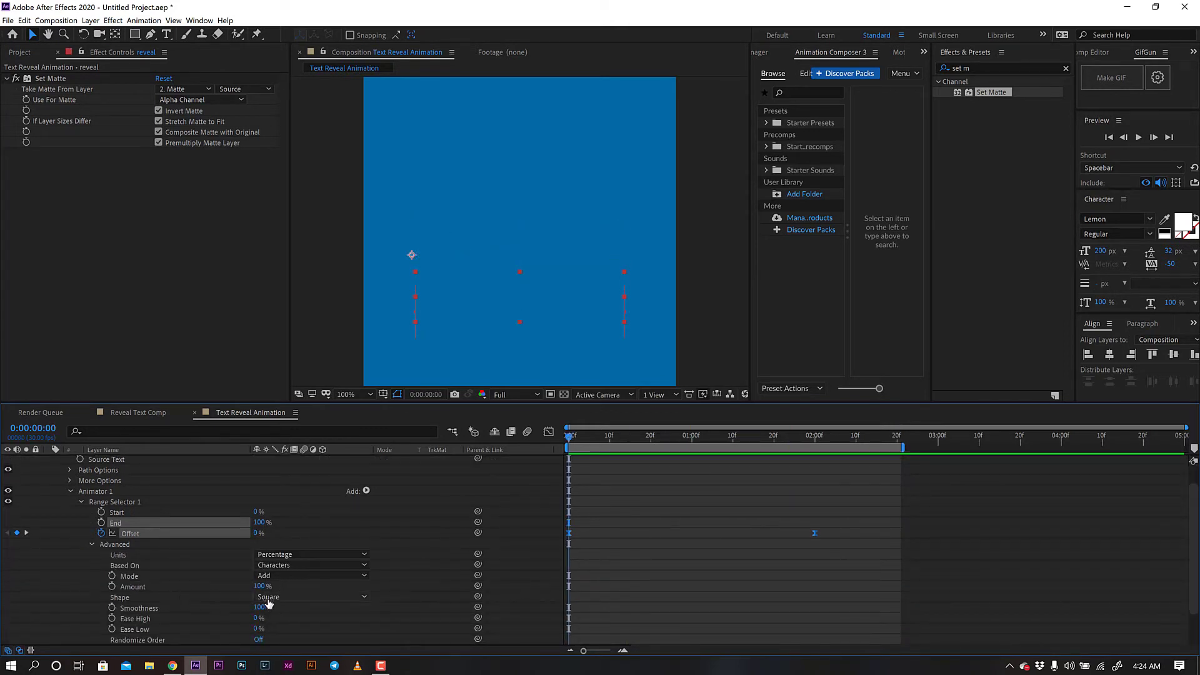
pyautogui.click(301, 599)
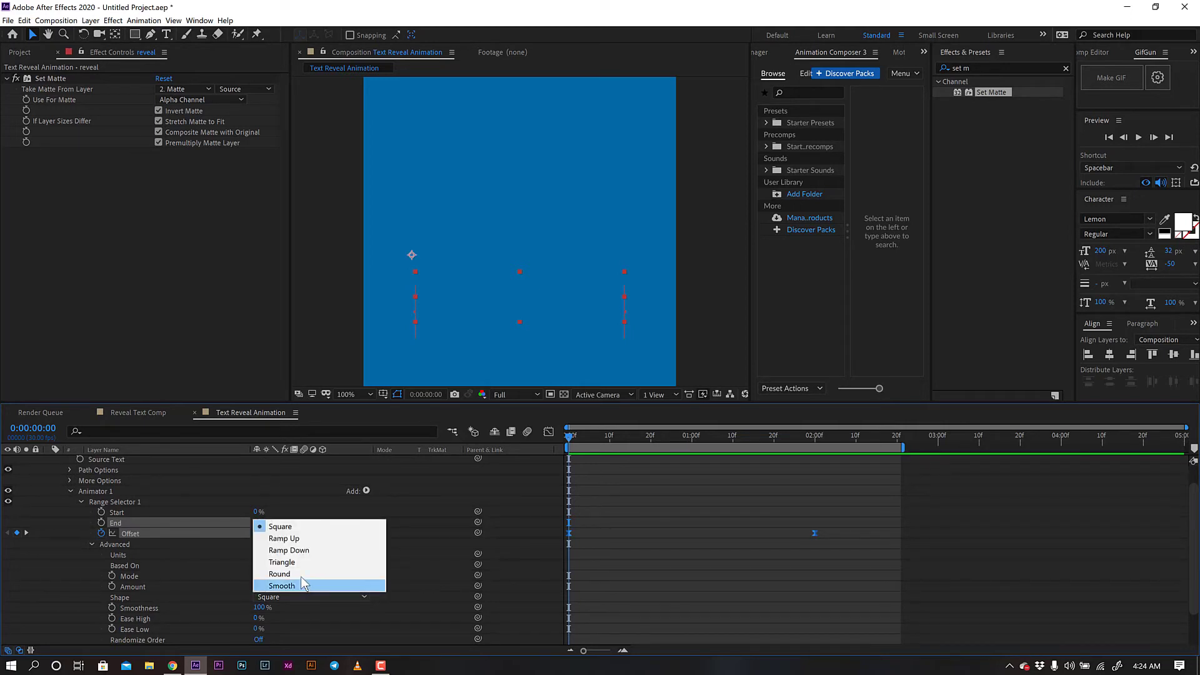
pyautogui.click(282, 554)
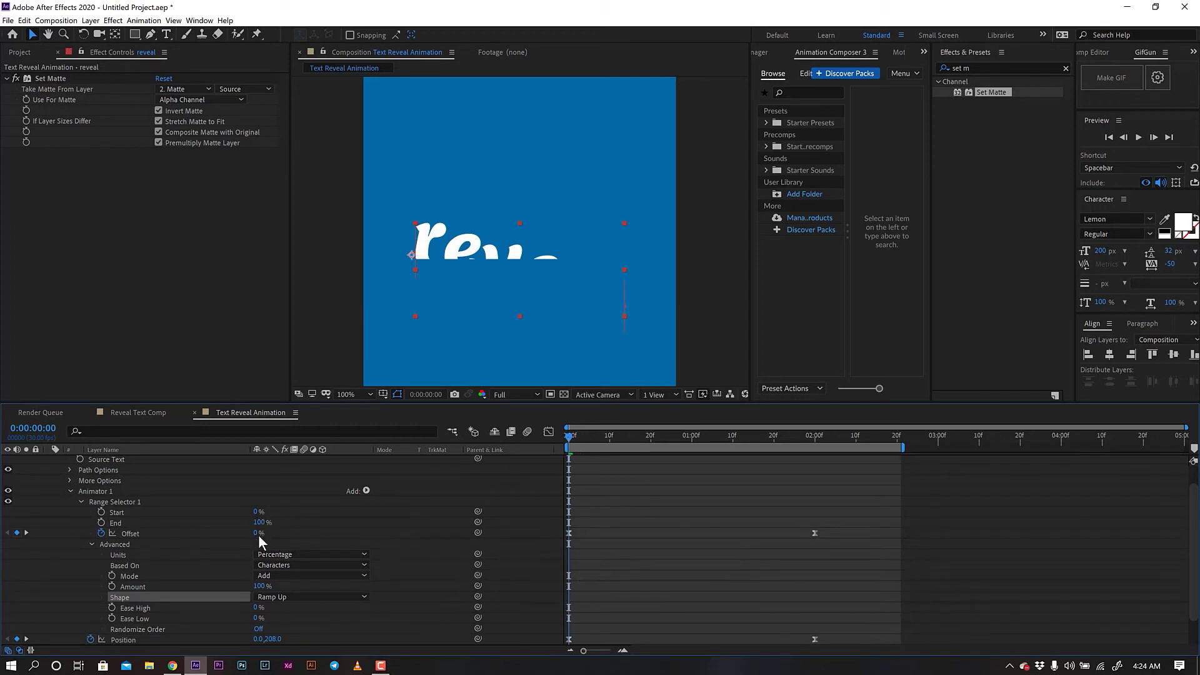
pyautogui.moveTo(260, 534); pyautogui.dragTo(191, 540)
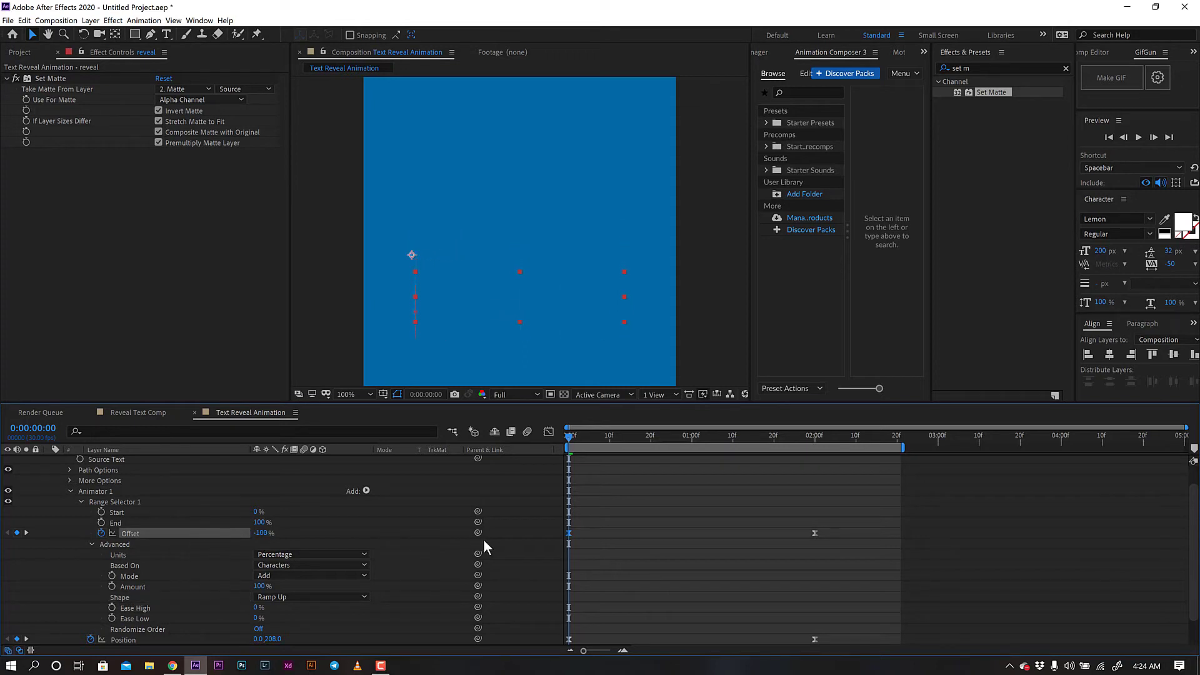
pyautogui.press('space')
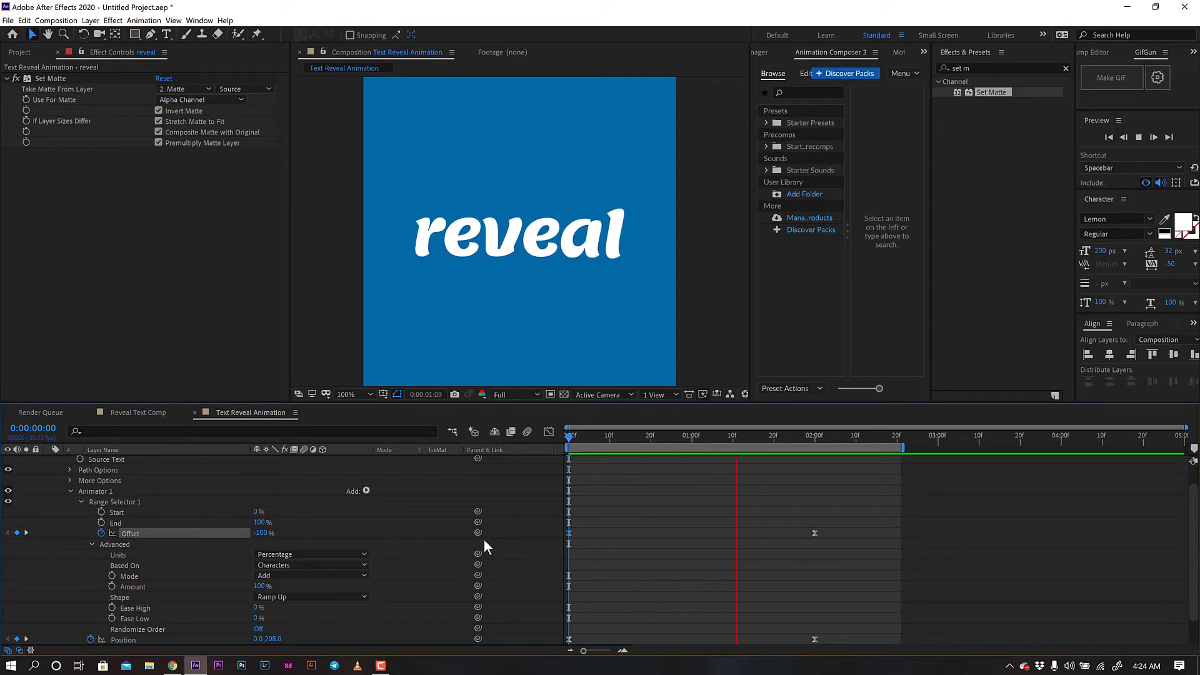
# - Scrub the reveal and lower the Range Selector End value near zero to inspect frames
pyautogui.press('space')
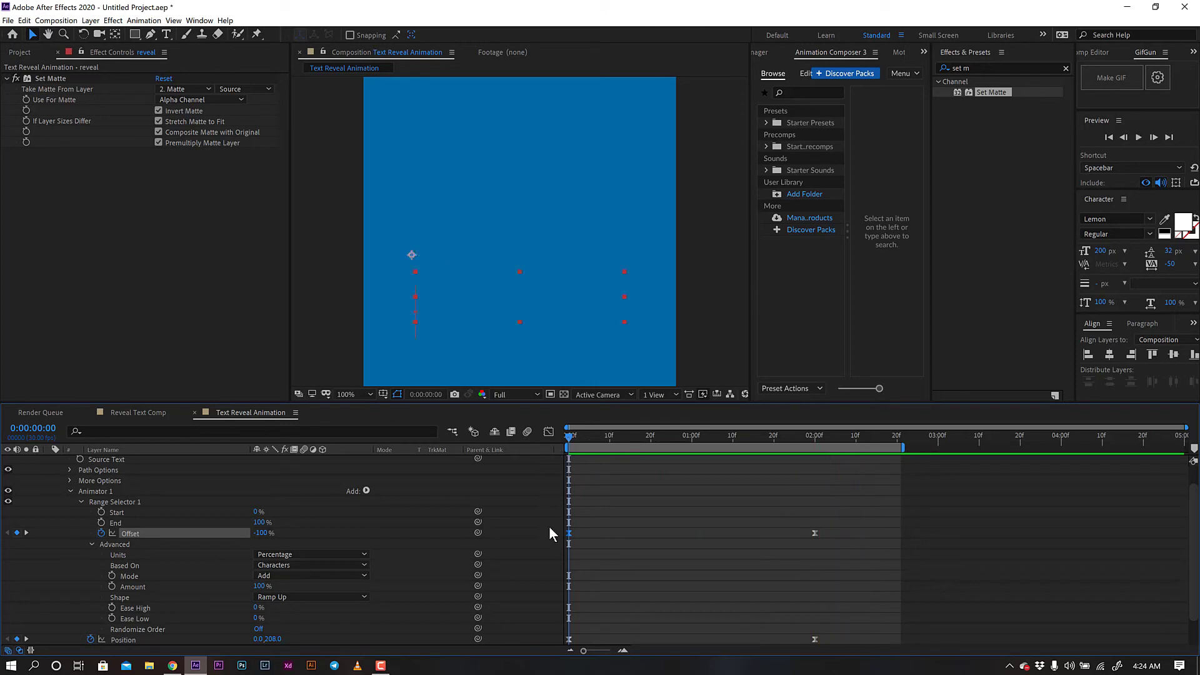
pyautogui.press('space')
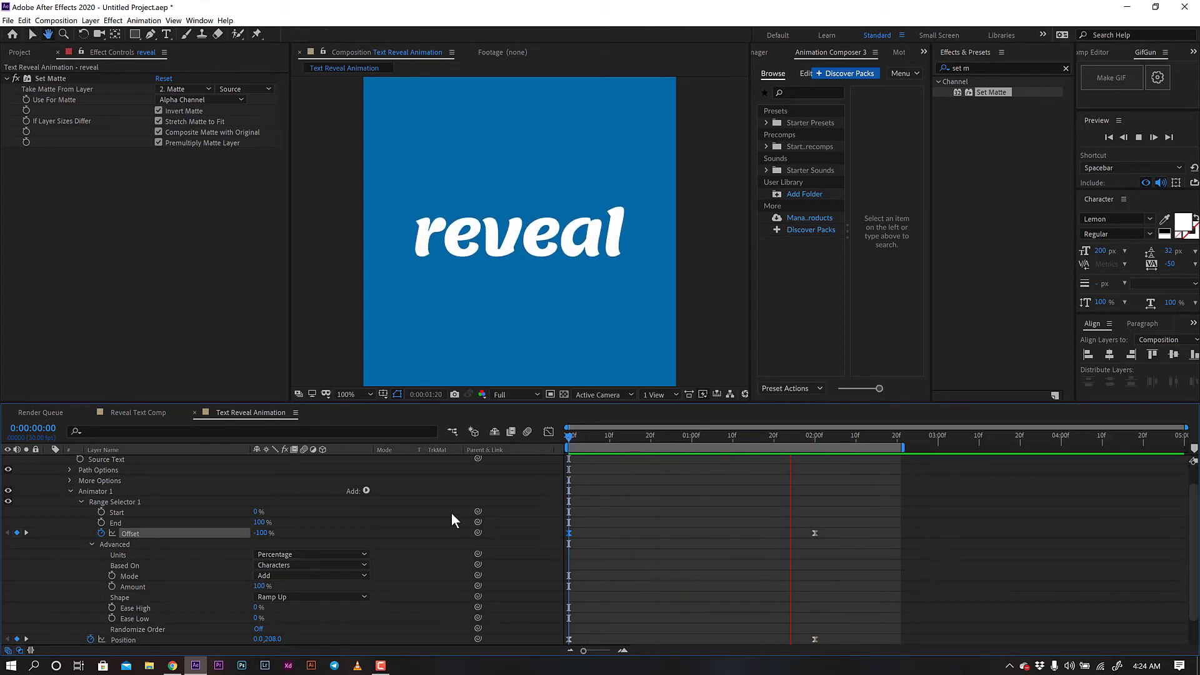
pyautogui.moveTo(592, 432)
pyautogui.mouseDown()
pyautogui.moveTo(569, 438)
pyautogui.moveTo(665, 463)
pyautogui.moveTo(757, 456)
pyautogui.mouseUp()
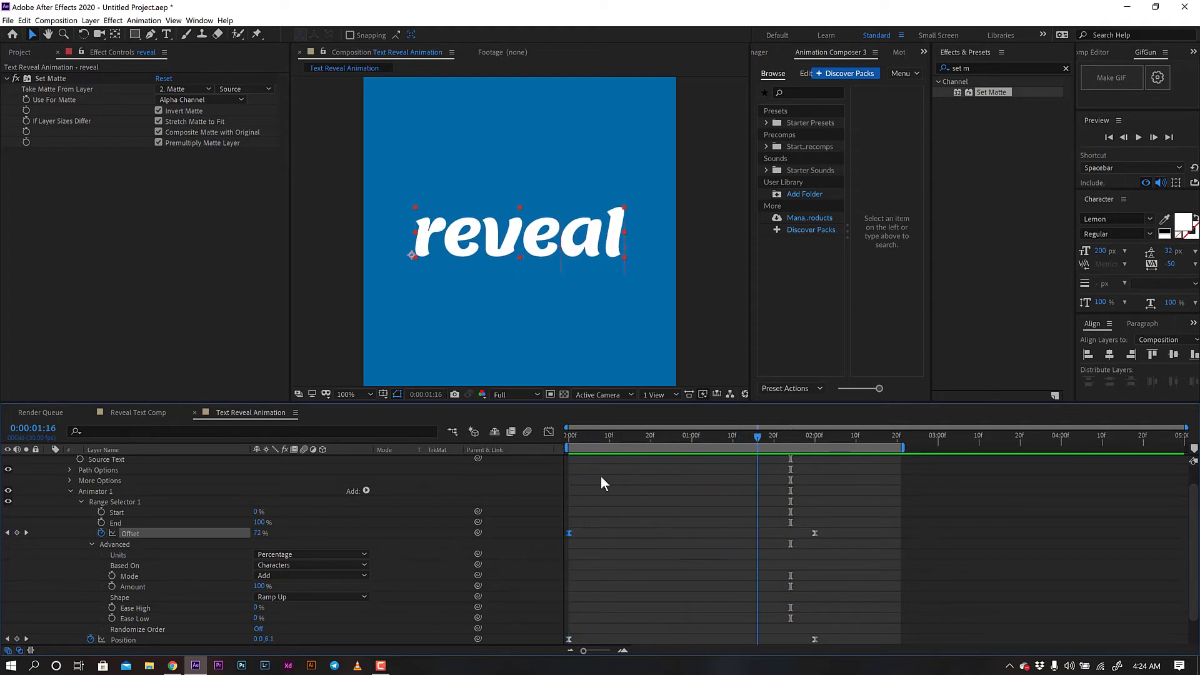
pyautogui.press('Home')
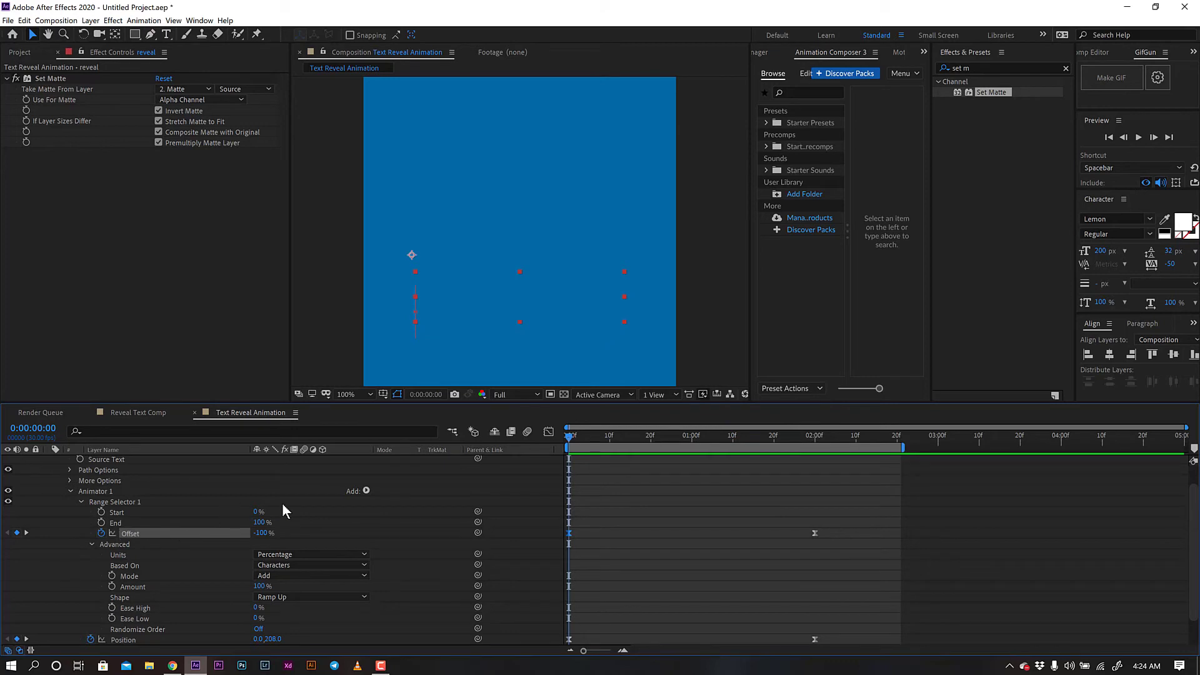
pyautogui.moveTo(263, 525); pyautogui.dragTo(273, 532)
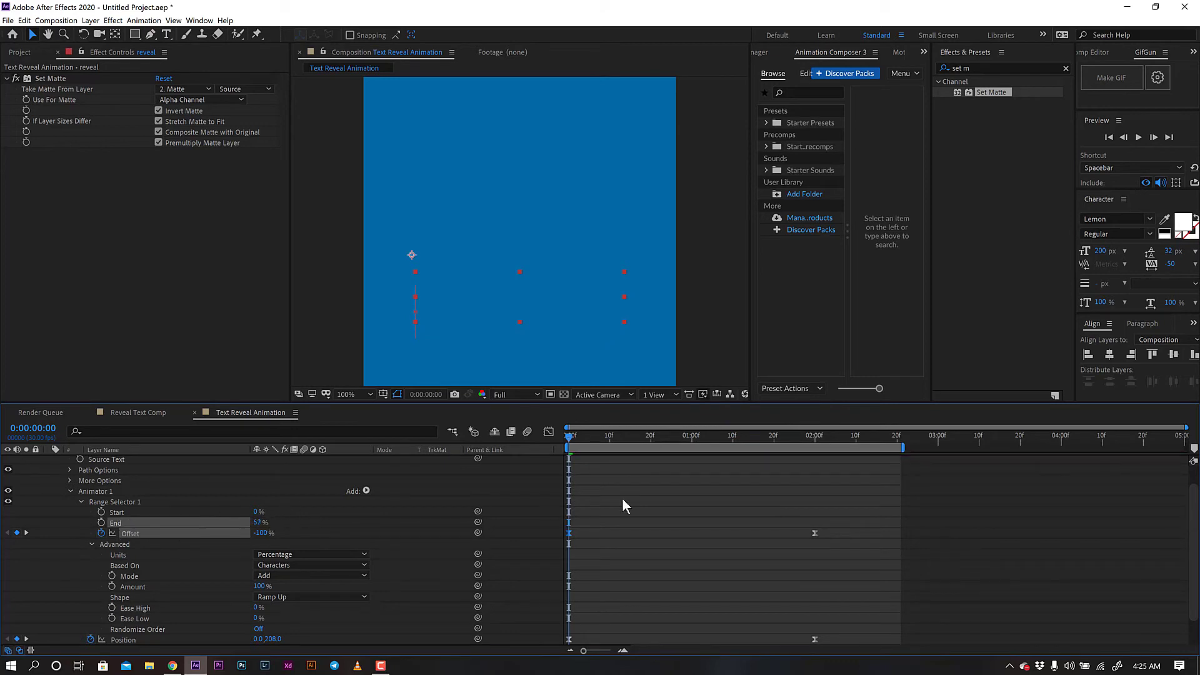
pyautogui.moveTo(707, 437); pyautogui.dragTo(739, 441)
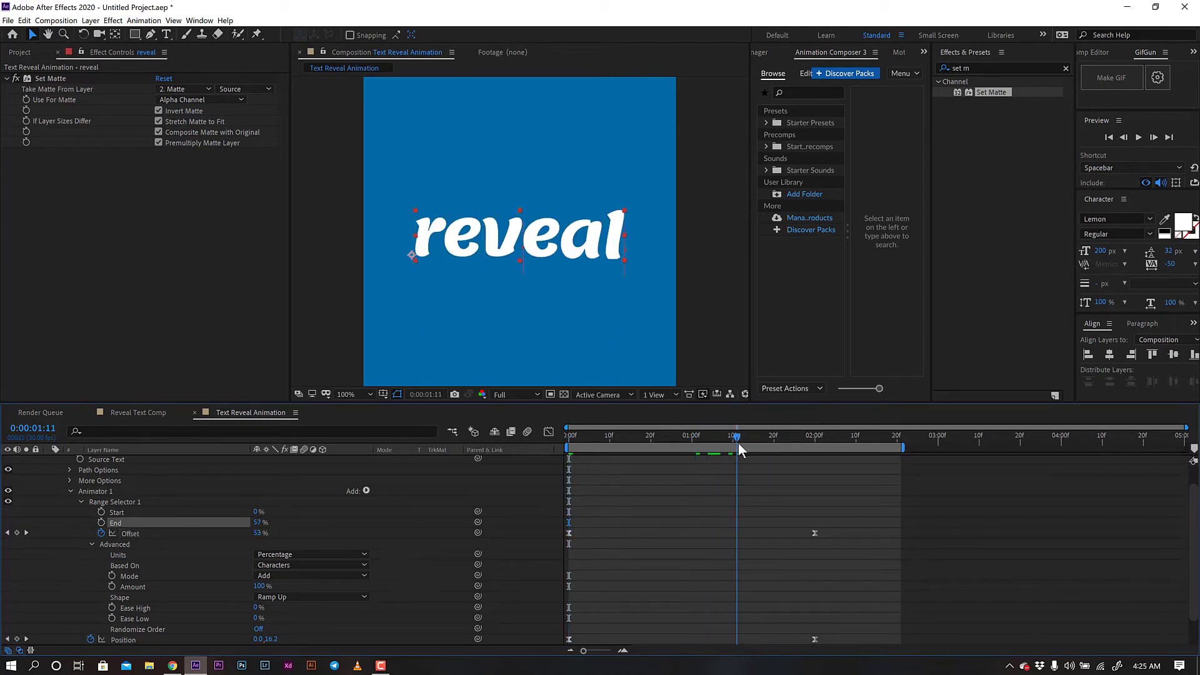
pyautogui.moveTo(262, 522); pyautogui.dragTo(225, 523)
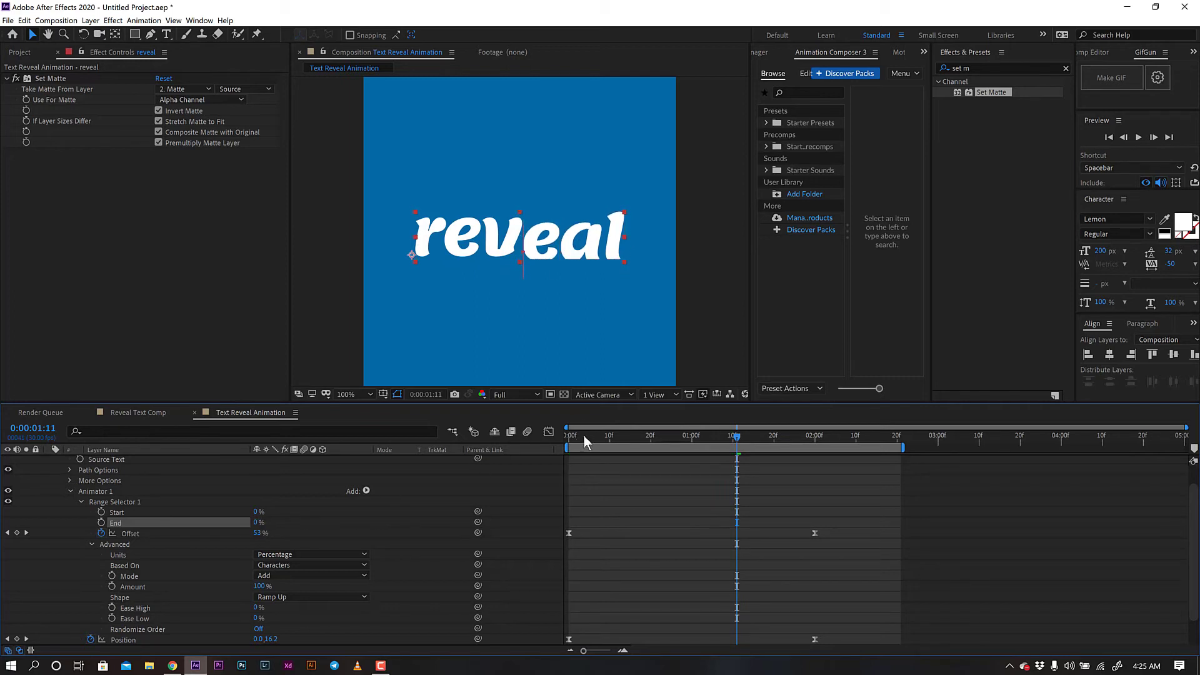
pyautogui.moveTo(583, 434); pyautogui.dragTo(479, 459)
pyautogui.press('space')
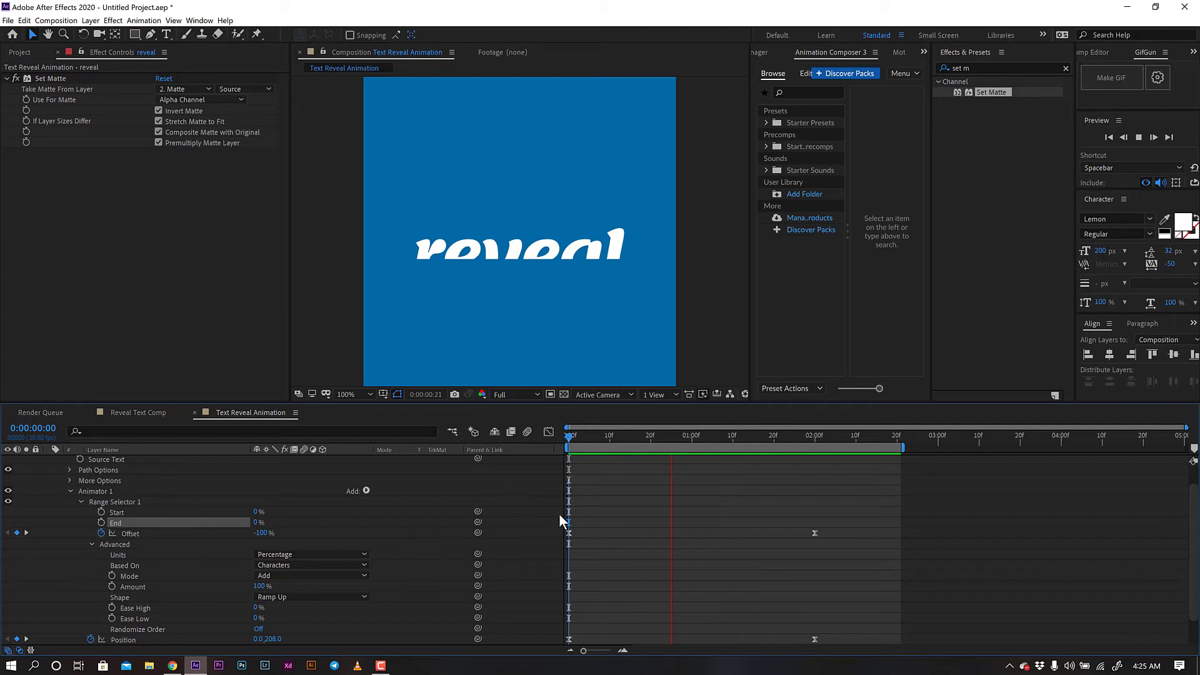
pyautogui.press('space')
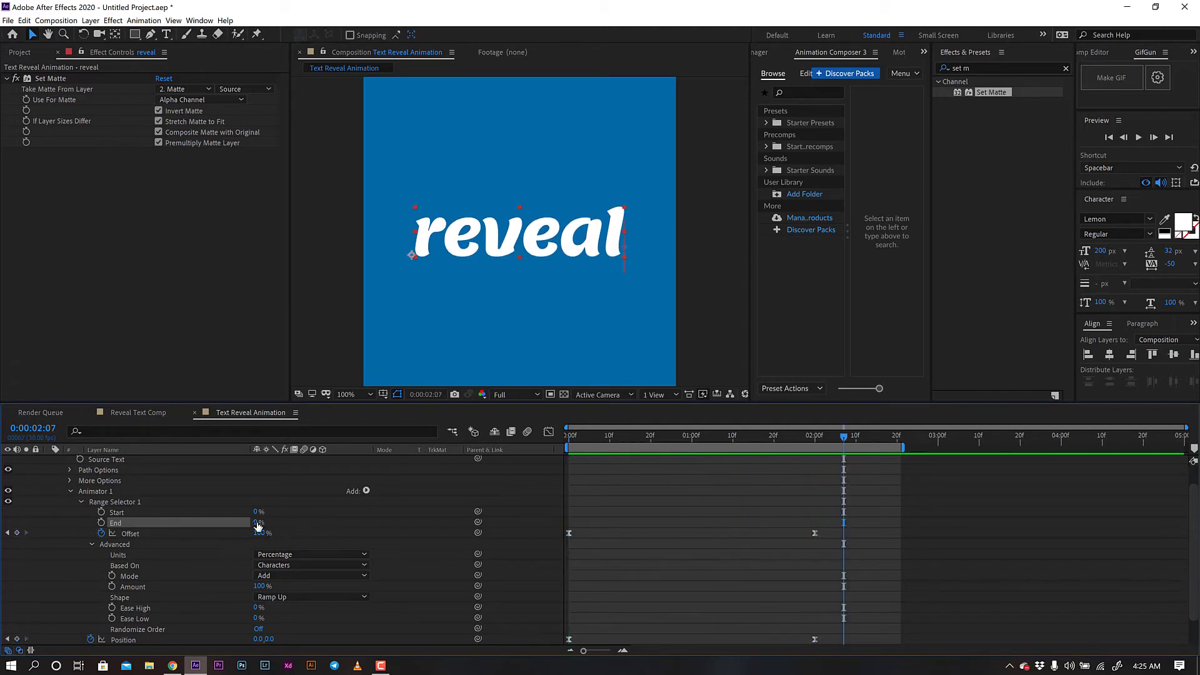
# - Restore End to 100%, preview the rise to 2:00, and collapse the Advanced group
pyautogui.click(258, 522)
pyautogui.press('Return')
pyautogui.press('Home')
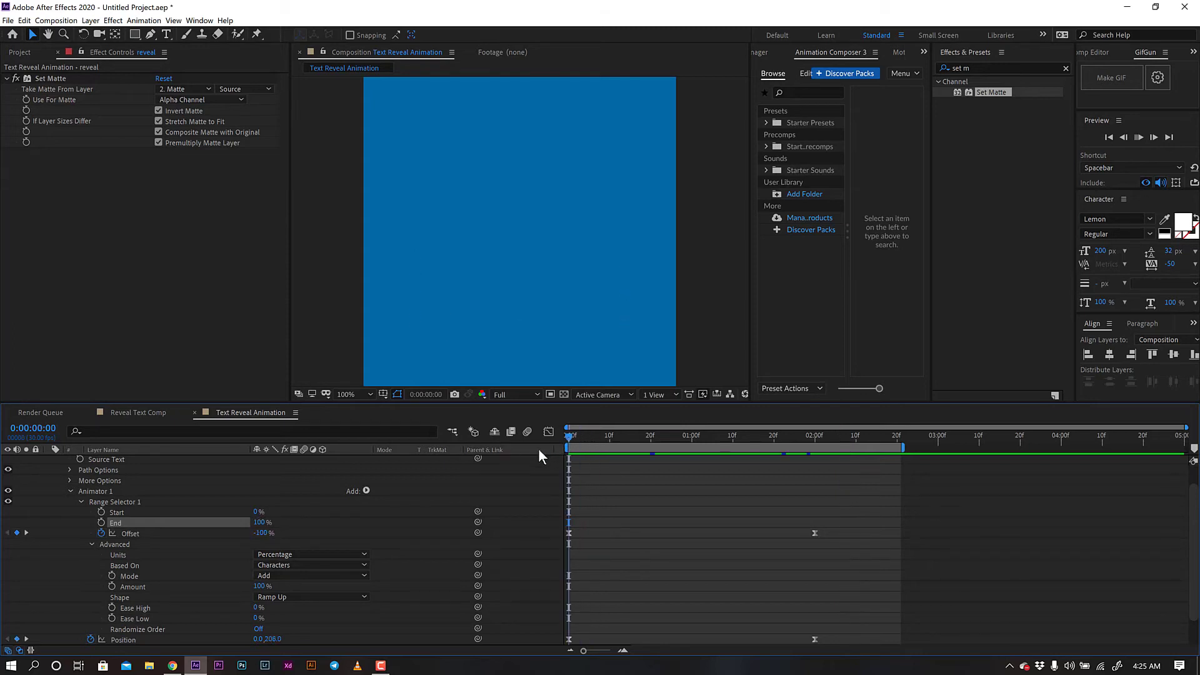
pyautogui.press('space')
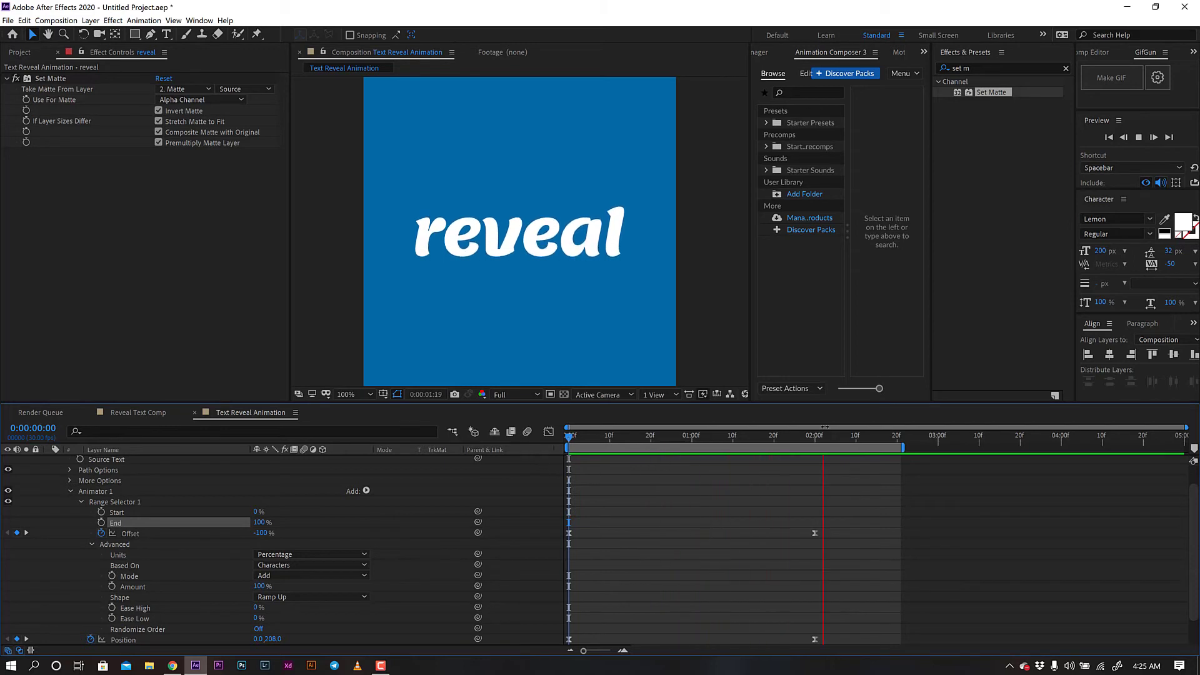
pyautogui.click(815, 438)
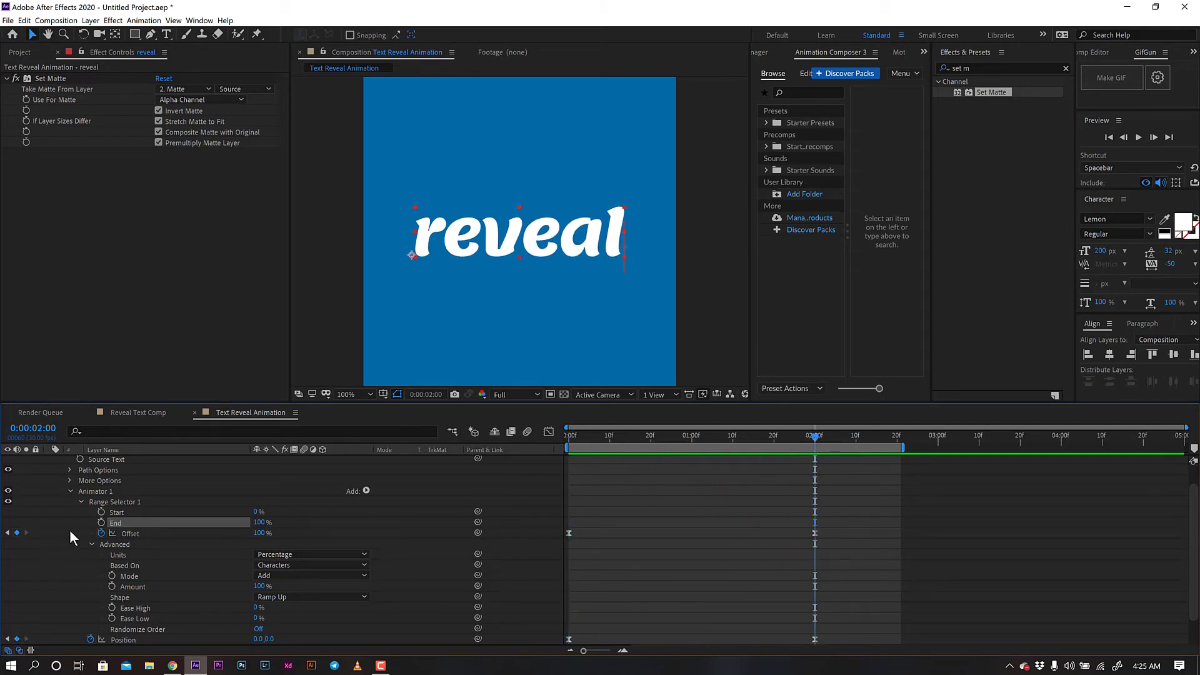
pyautogui.click(93, 545)
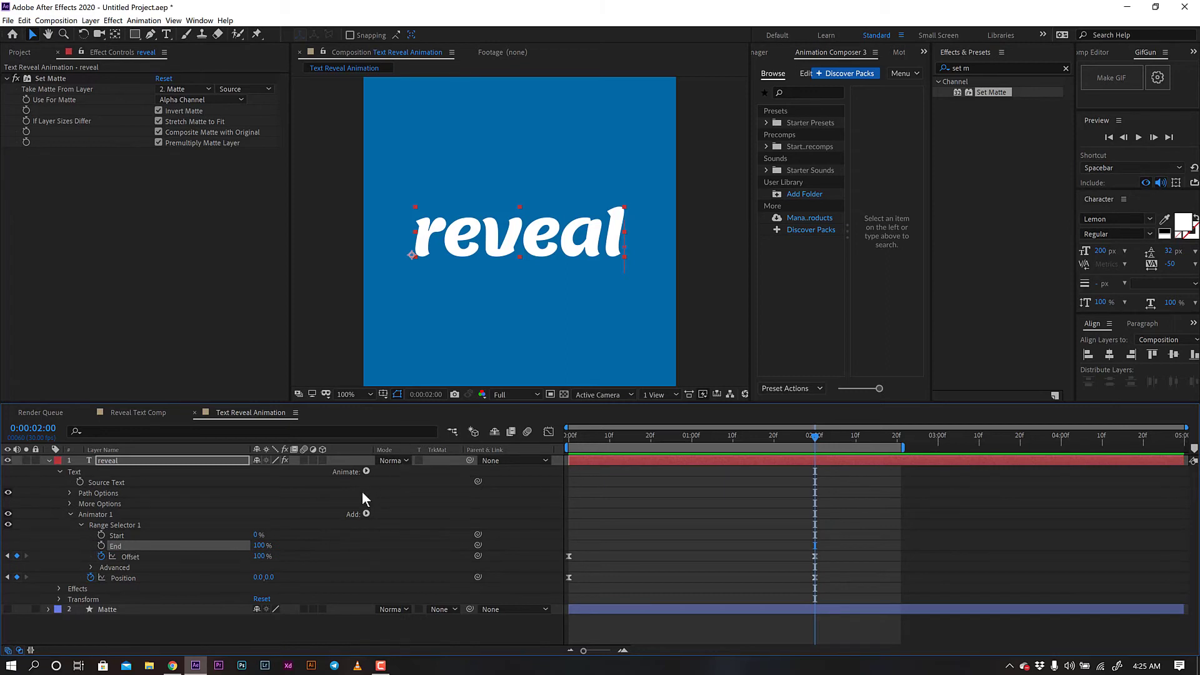
# - Add Rotation to Animator 1, keyframed 0° at 2:00 and 100° at frame zero
pyautogui.click(367, 515)
pyautogui.moveTo(391, 516)
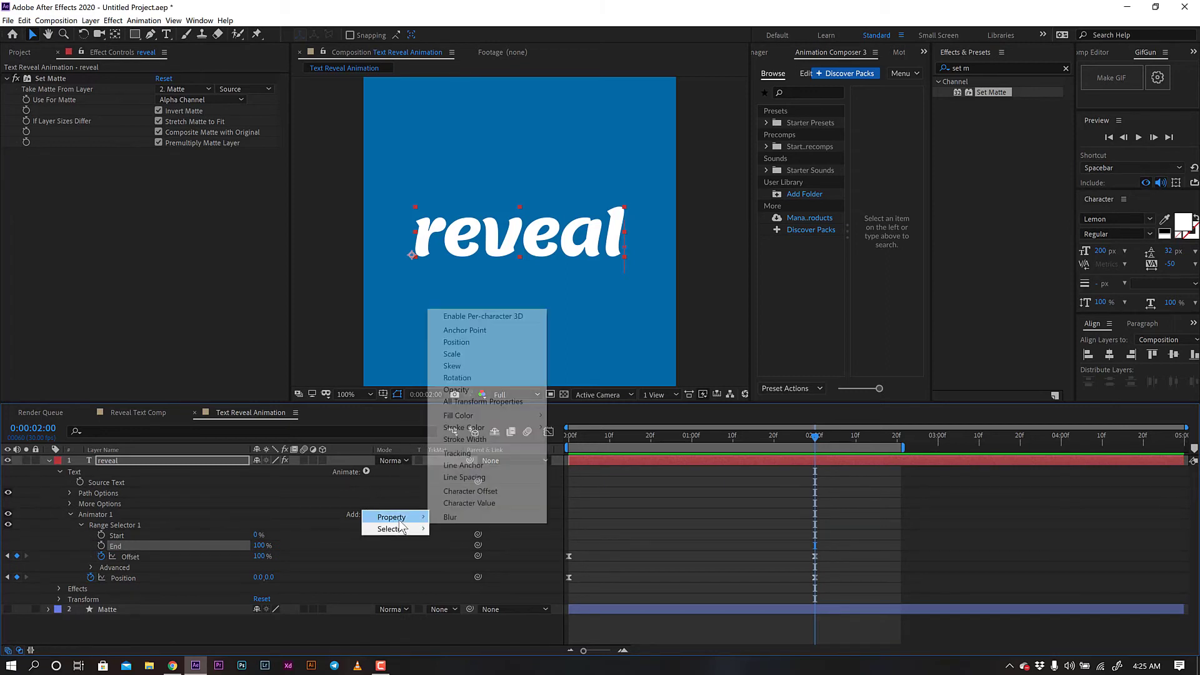
pyautogui.click(484, 378)
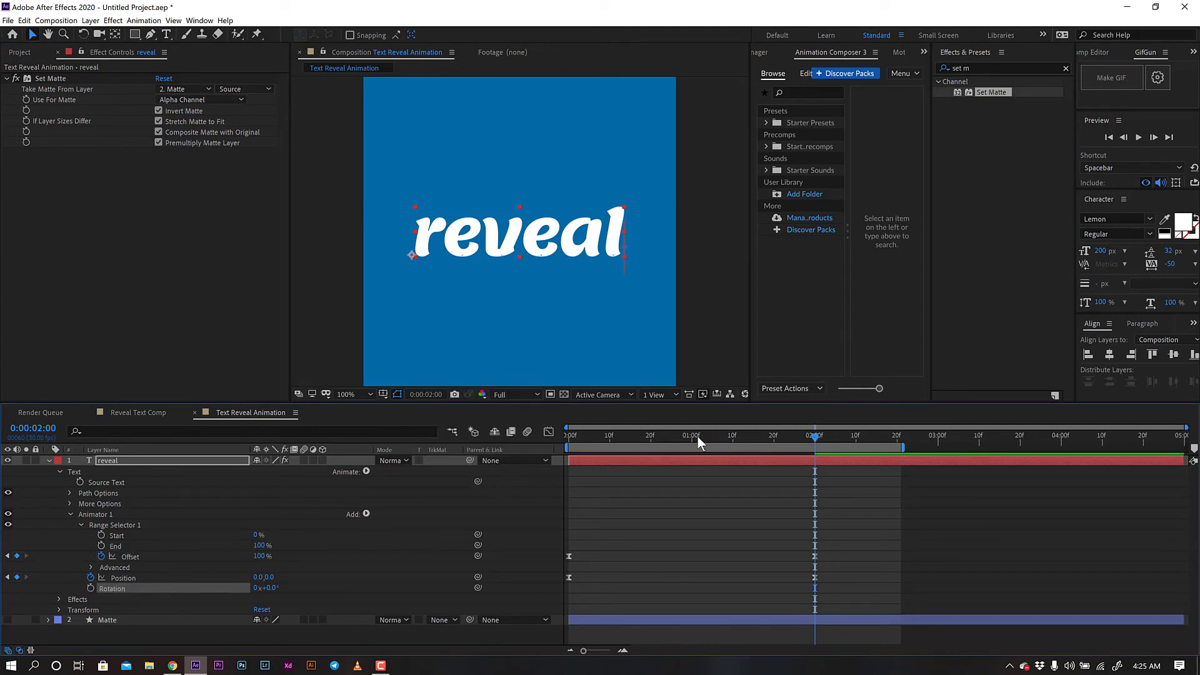
pyautogui.click(91, 588)
pyautogui.click(611, 437)
pyautogui.moveTo(611, 443); pyautogui.dragTo(570, 439)
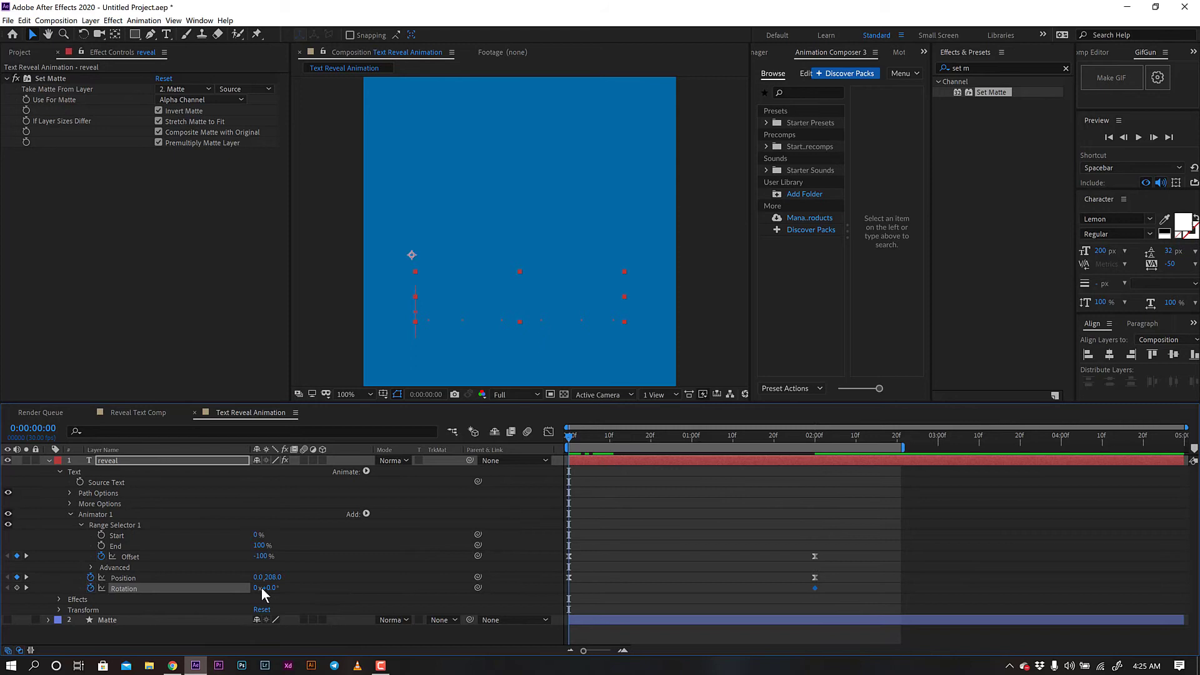
pyautogui.moveTo(270, 591); pyautogui.dragTo(279, 591)
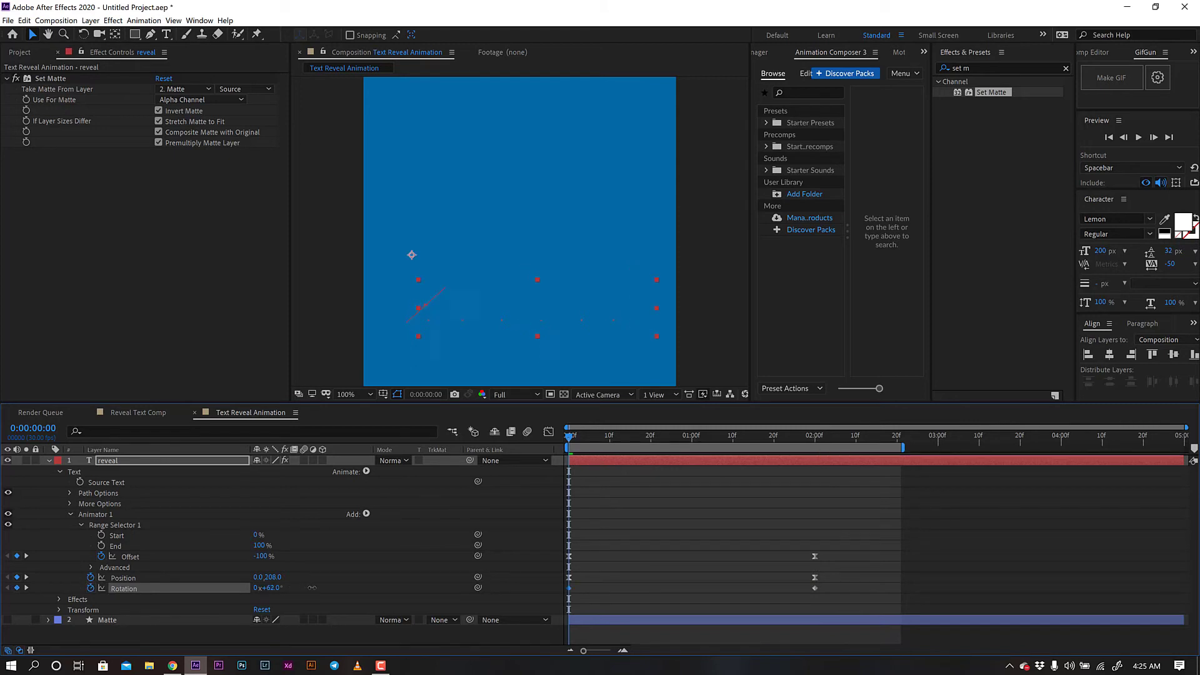
pyautogui.click(273, 589)
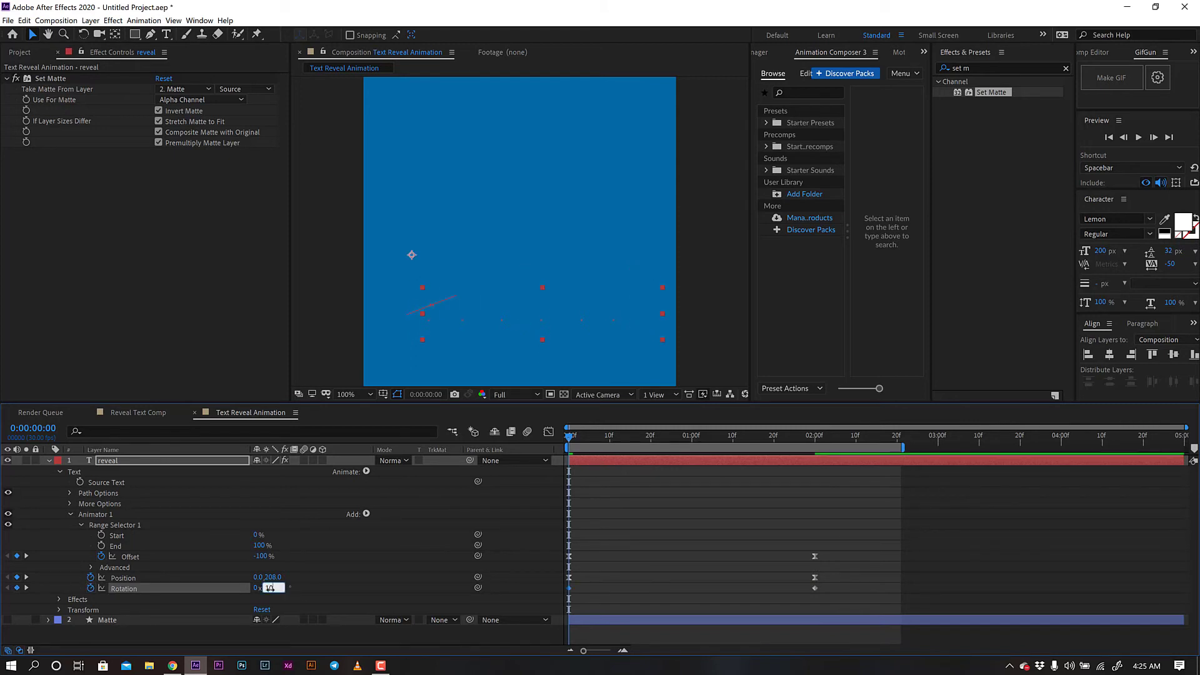
pyautogui.press('Return')
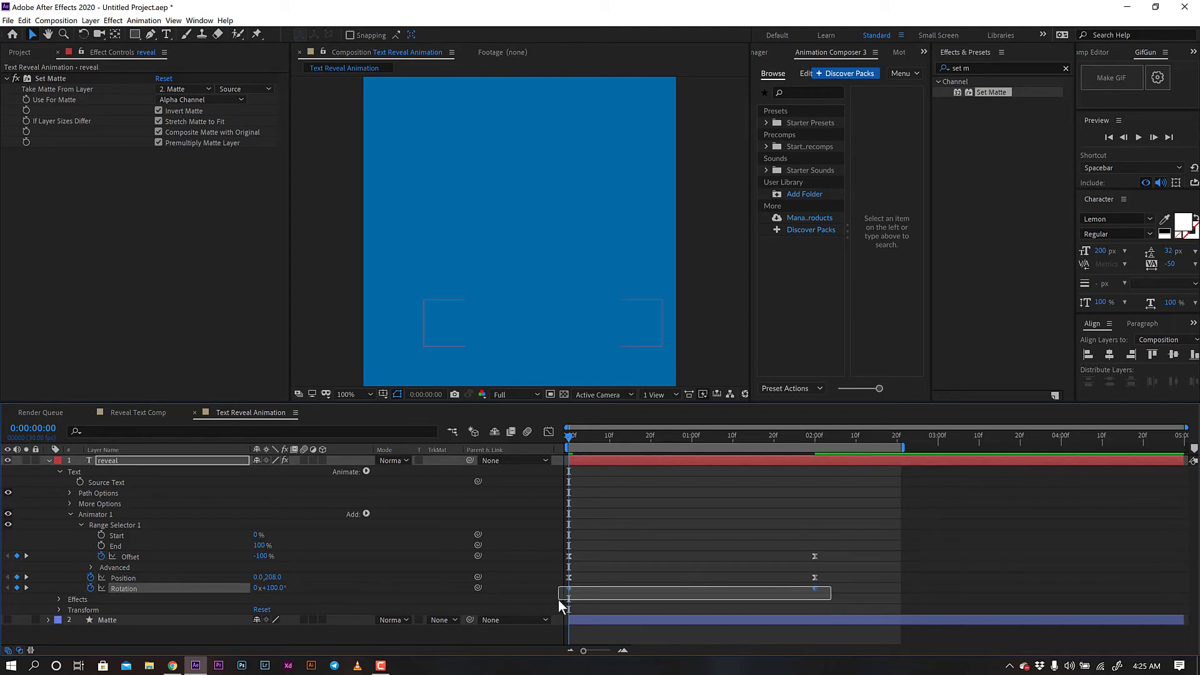
# - Apply Easy Ease to the selected keyframes and preview the reveal
pyautogui.moveTo(831, 590); pyautogui.dragTo(558, 600)
pyautogui.rightClick(814, 587)
pyautogui.moveTo(861, 580)
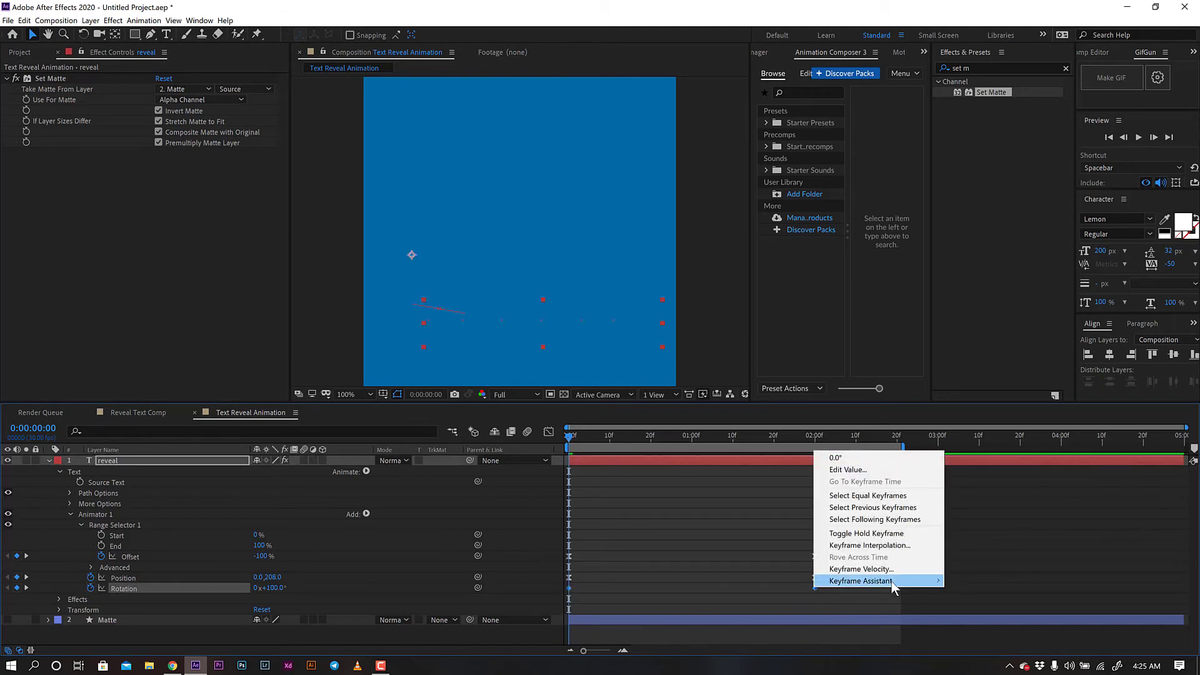
pyautogui.click(1010, 507)
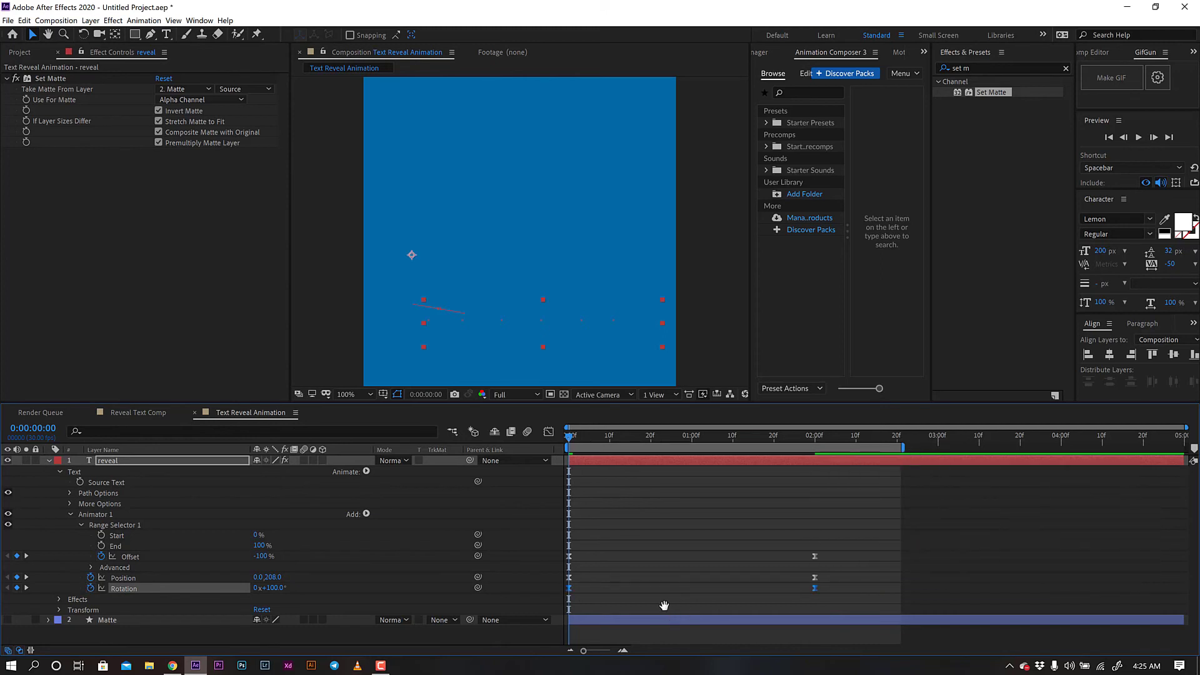
pyautogui.press('space')
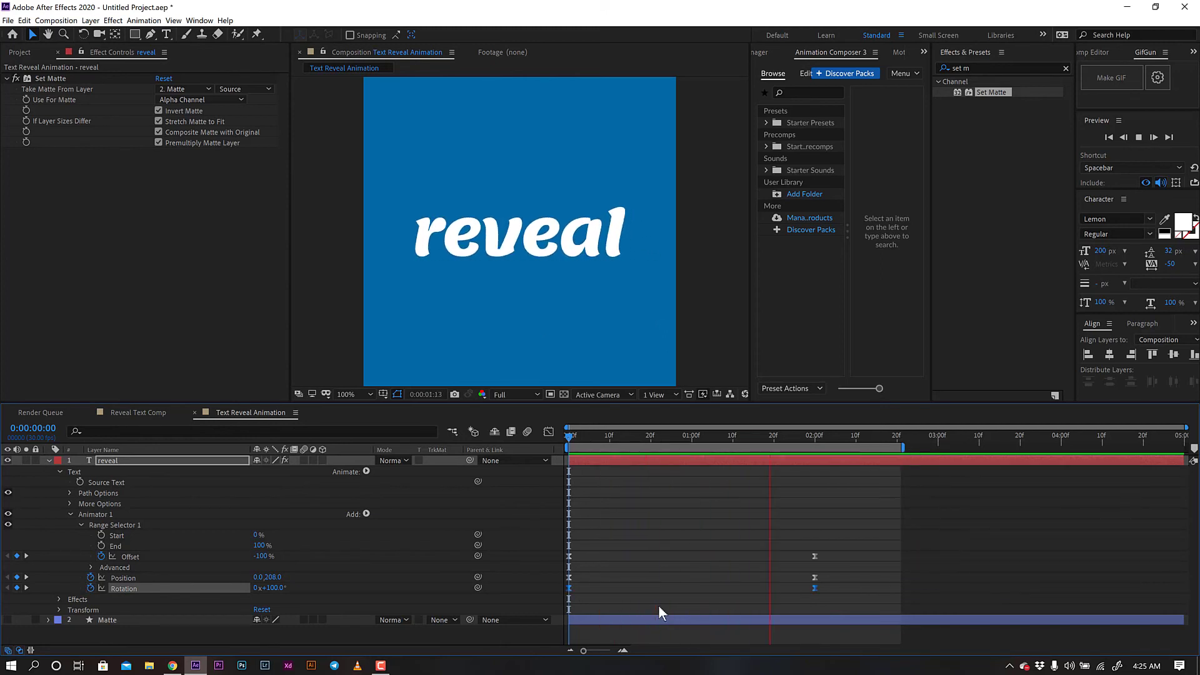
# - Preview and scrub the reveal animation, re-expanding the Advanced range selector settings
pyautogui.press('space')
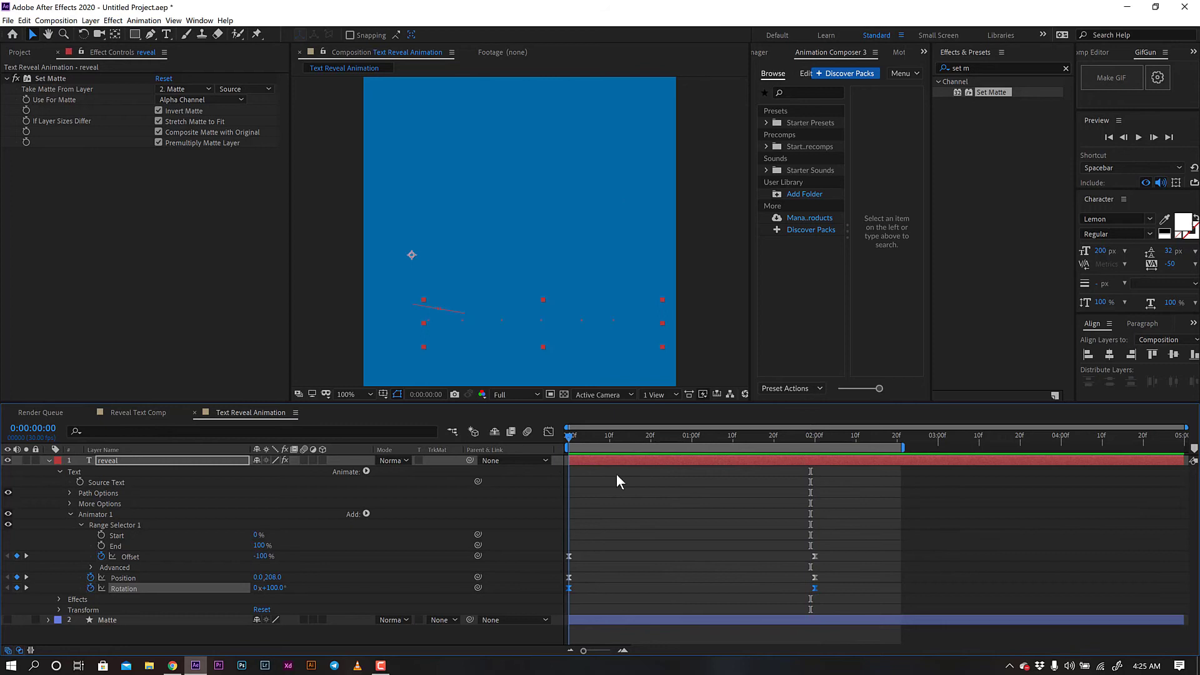
pyautogui.moveTo(616, 474)
pyautogui.mouseDown()
pyautogui.moveTo(593, 477)
pyautogui.moveTo(568, 531)
pyautogui.mouseUp()
pyautogui.press('space')
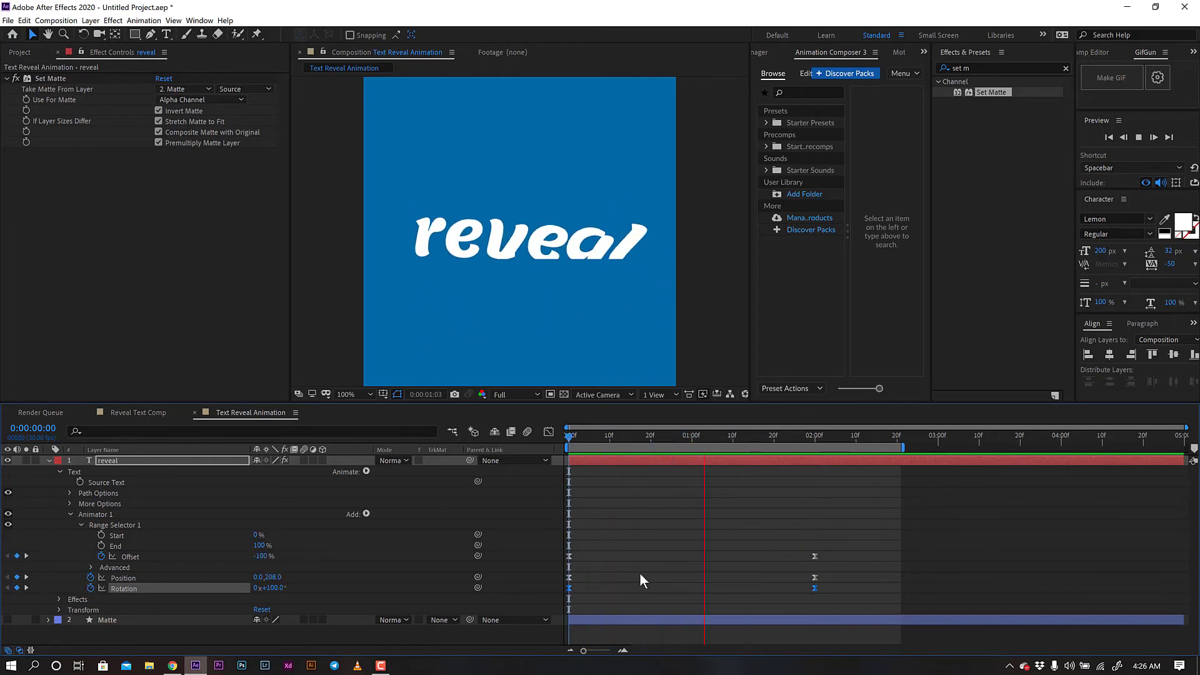
pyautogui.press('space')
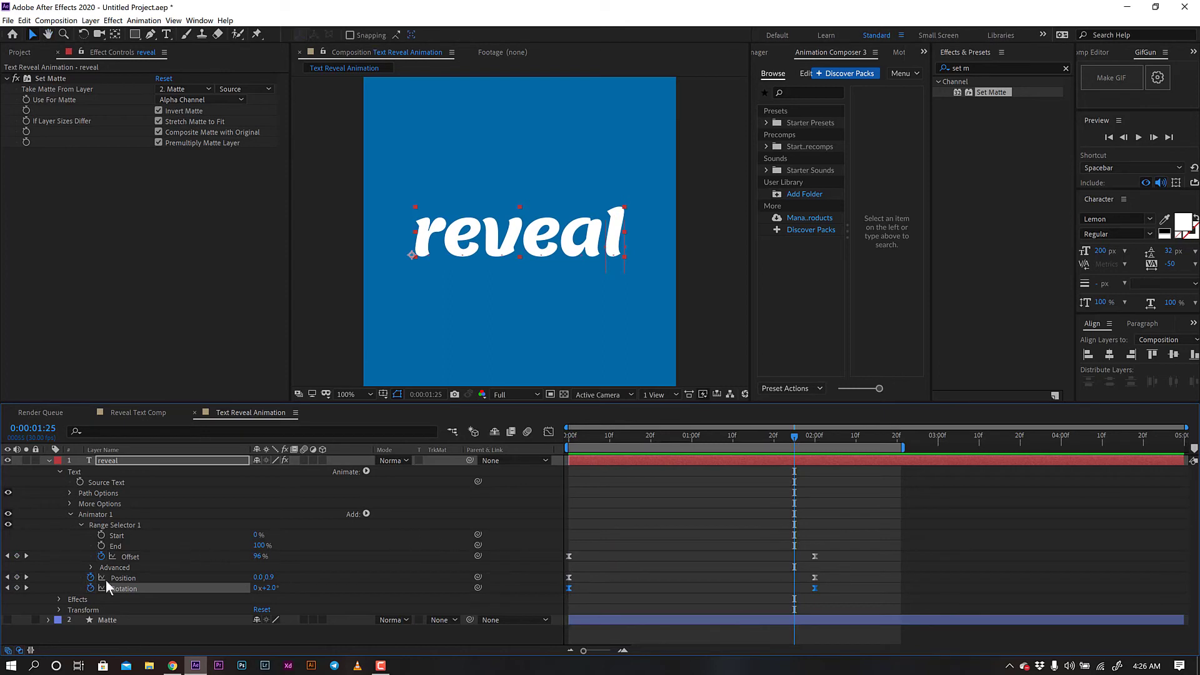
pyautogui.click(91, 568)
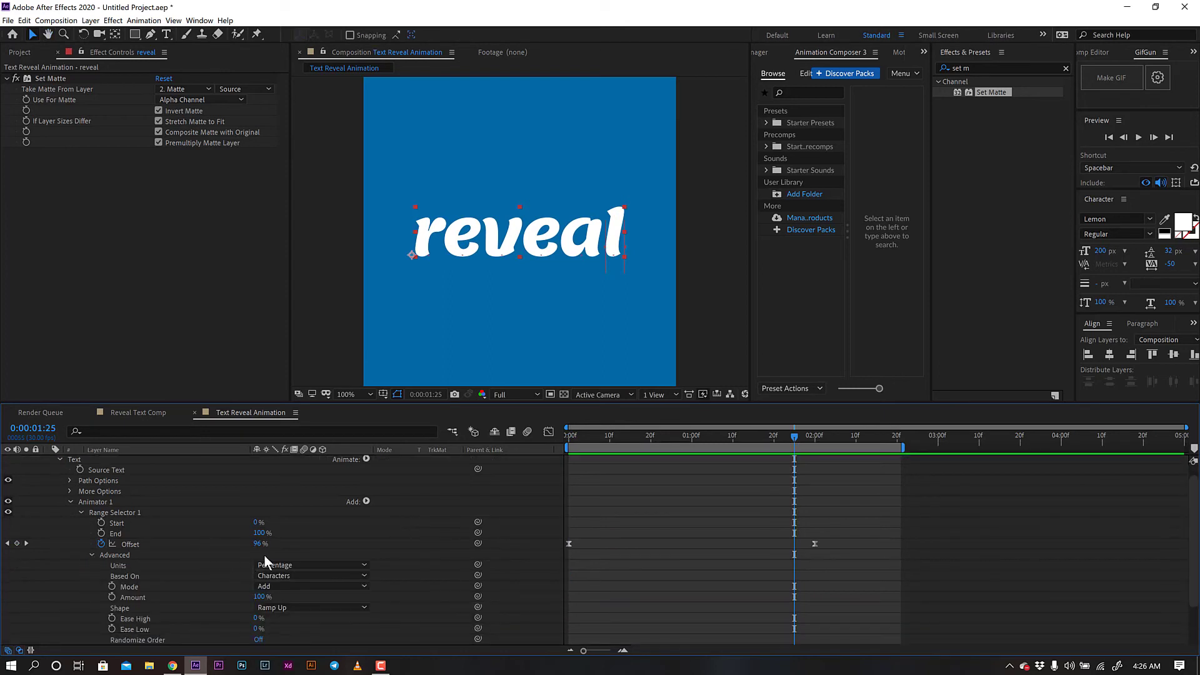
pyautogui.scroll(-2, 264, 557)
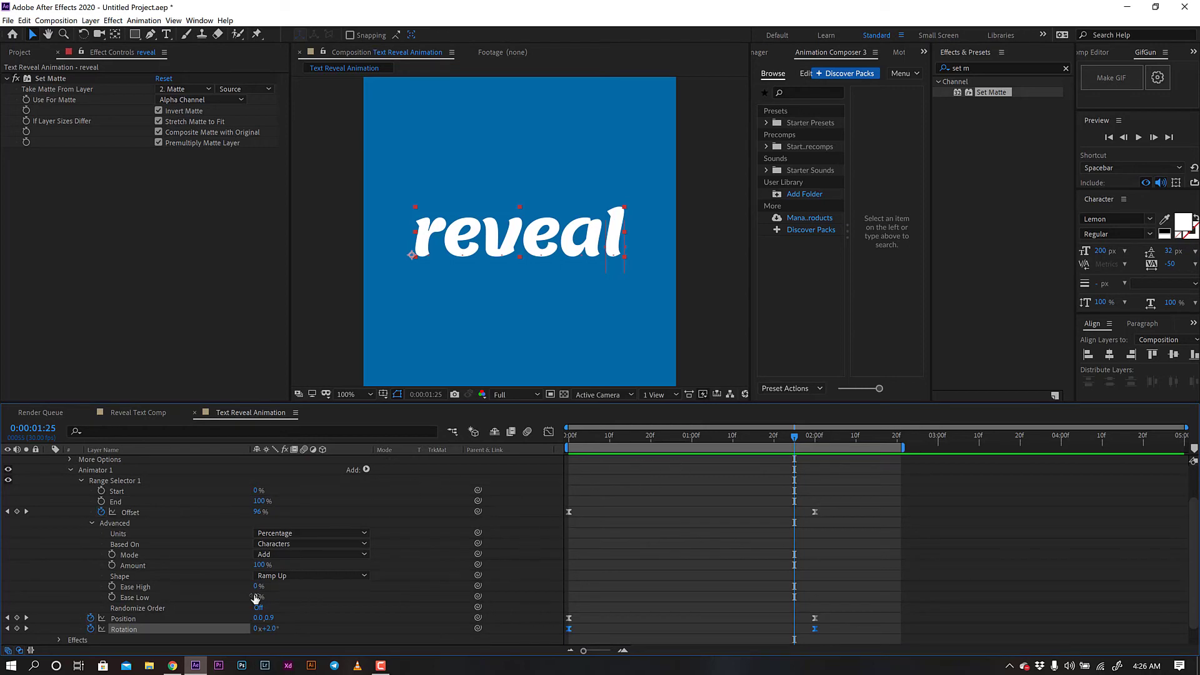
pyautogui.moveTo(575, 436)
pyautogui.mouseDown()
pyautogui.moveTo(644, 462)
pyautogui.moveTo(814, 470)
pyautogui.moveTo(808, 460)
pyautogui.mouseUp()
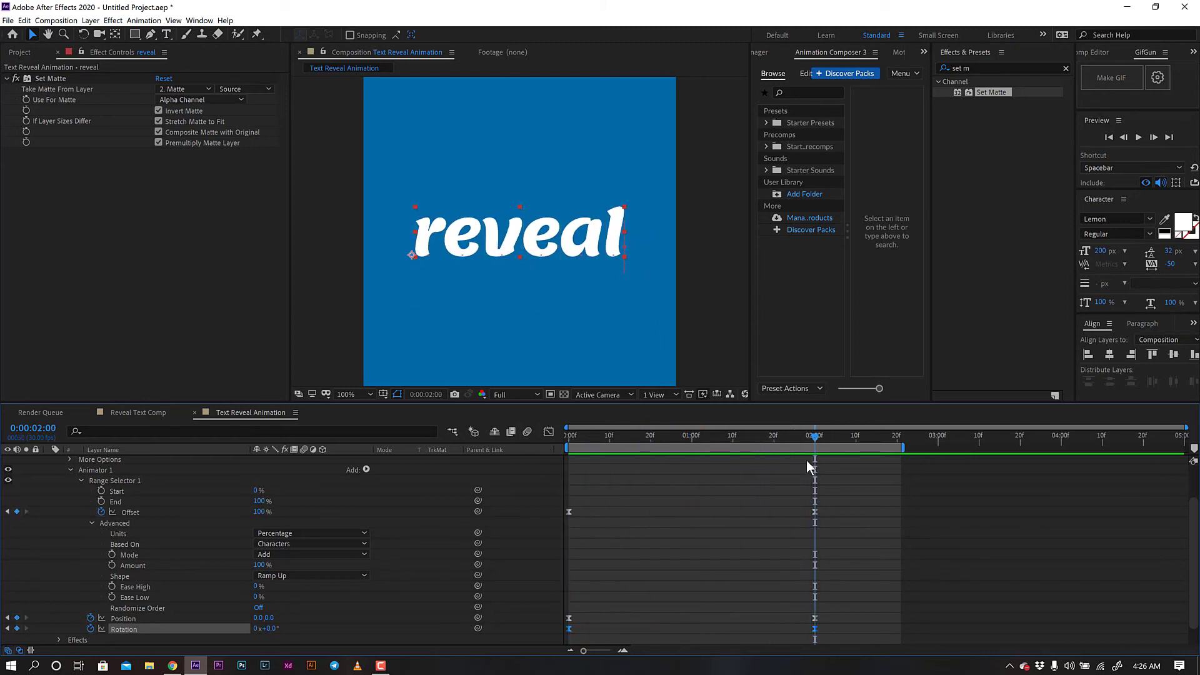
# - Collapse the Text groups, show only keyframed properties with U, and preview
pyautogui.click(68, 470)
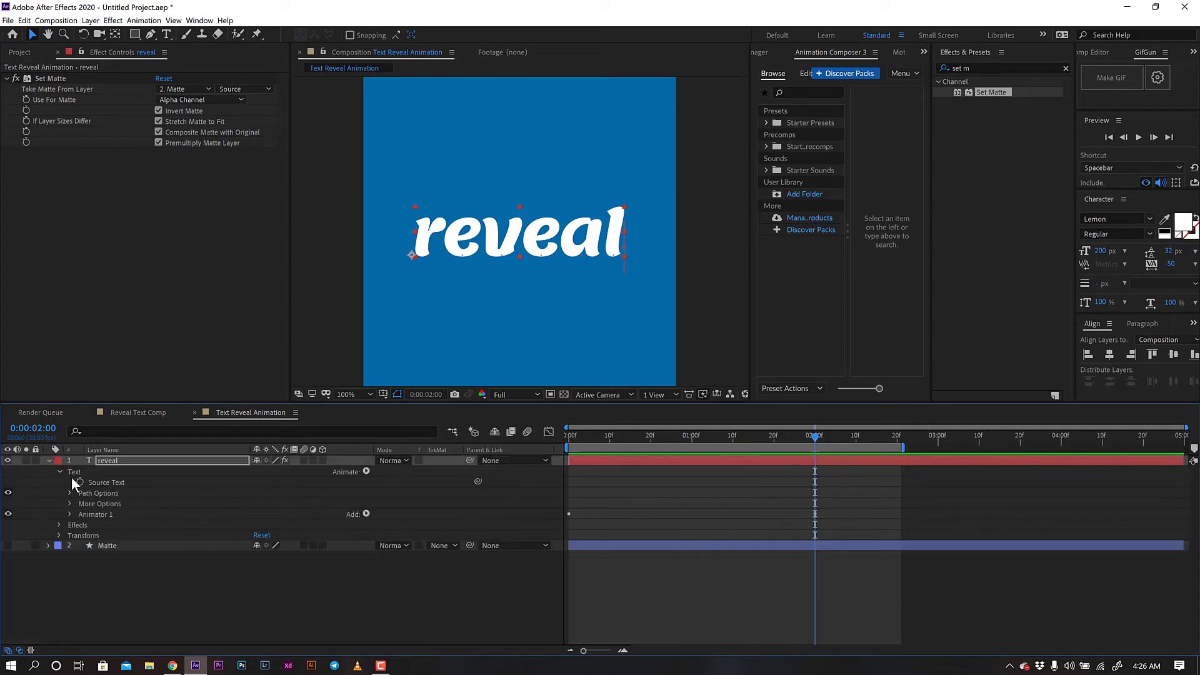
pyautogui.click(60, 472)
pyautogui.moveTo(618, 437); pyautogui.dragTo(543, 444)
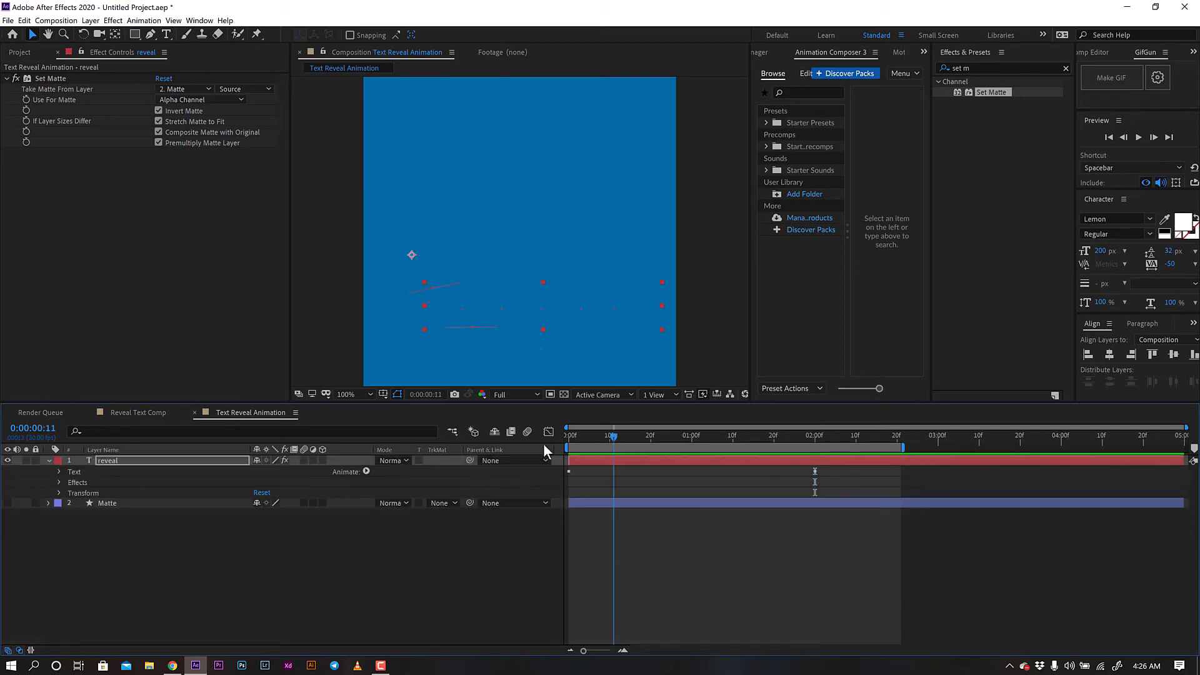
pyautogui.press('u')
pyautogui.press('space')
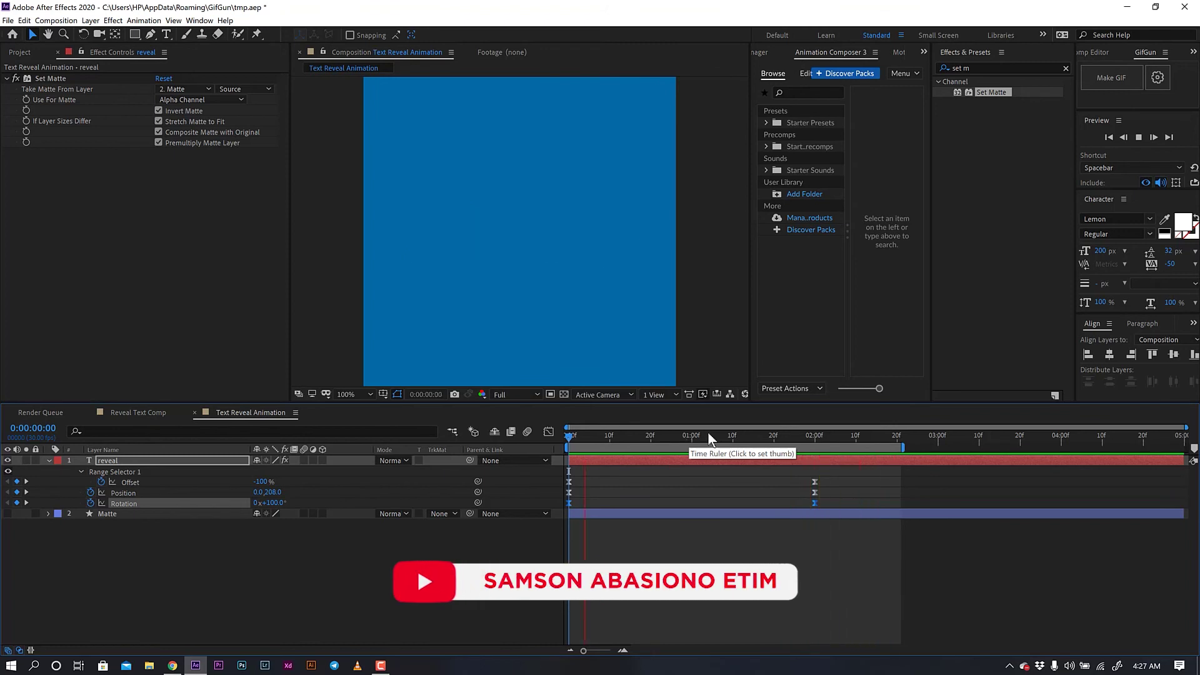
pyautogui.moveTo(708, 432); pyautogui.dragTo(814, 444)
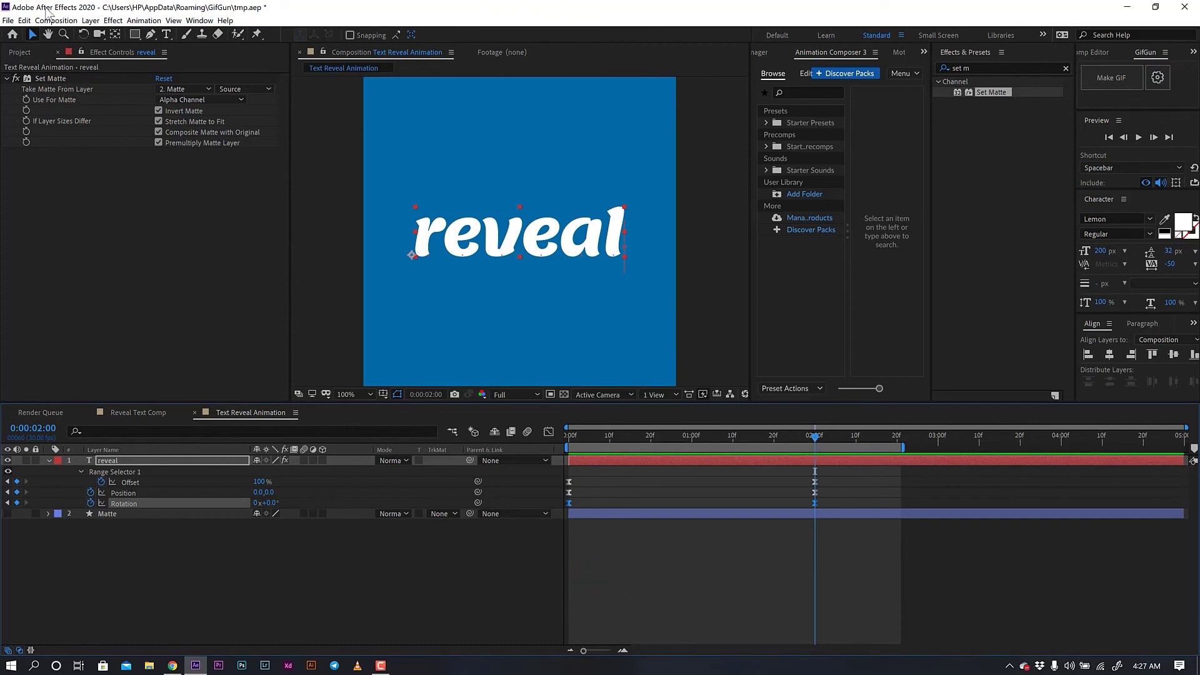
# - Choose the Lossless render preset in GifGun's export settings and confirm with DONE
pyautogui.click(198, 20)
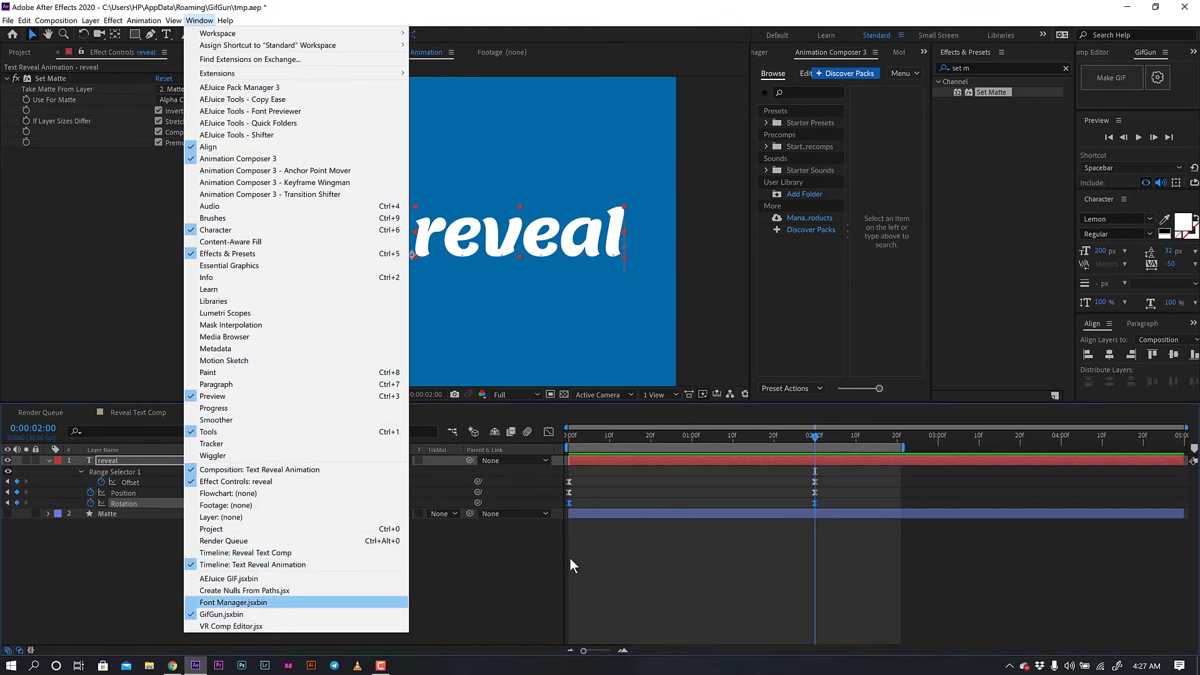
pyautogui.click(540, 555)
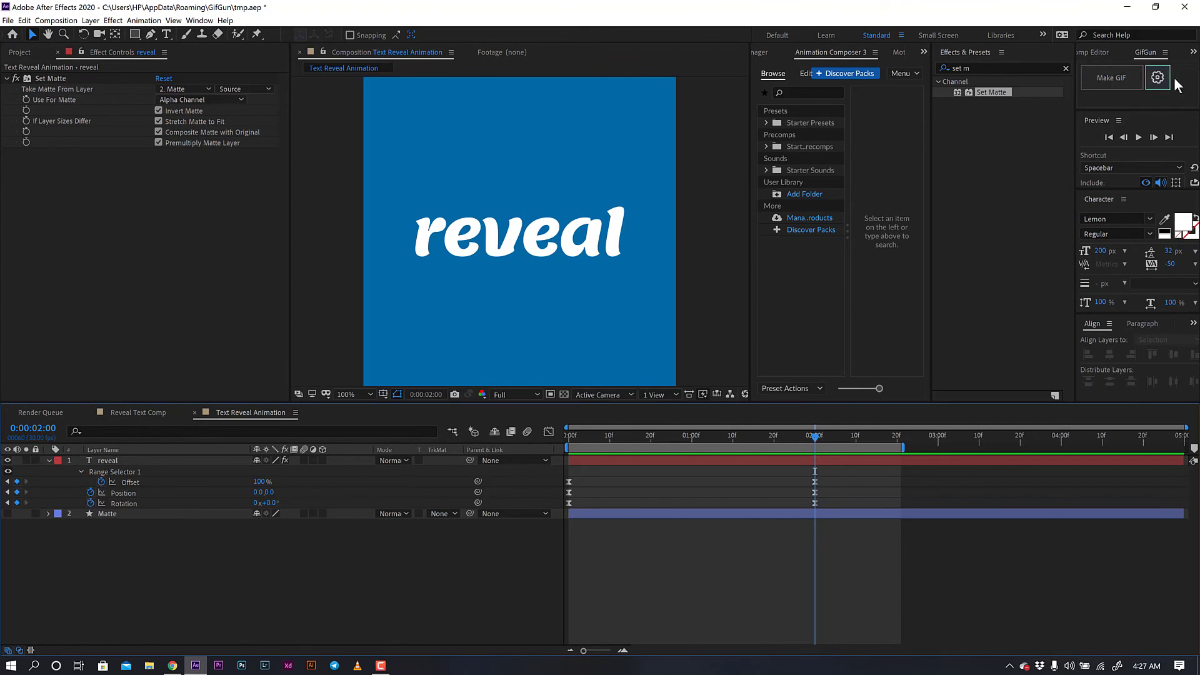
pyautogui.click(1159, 78)
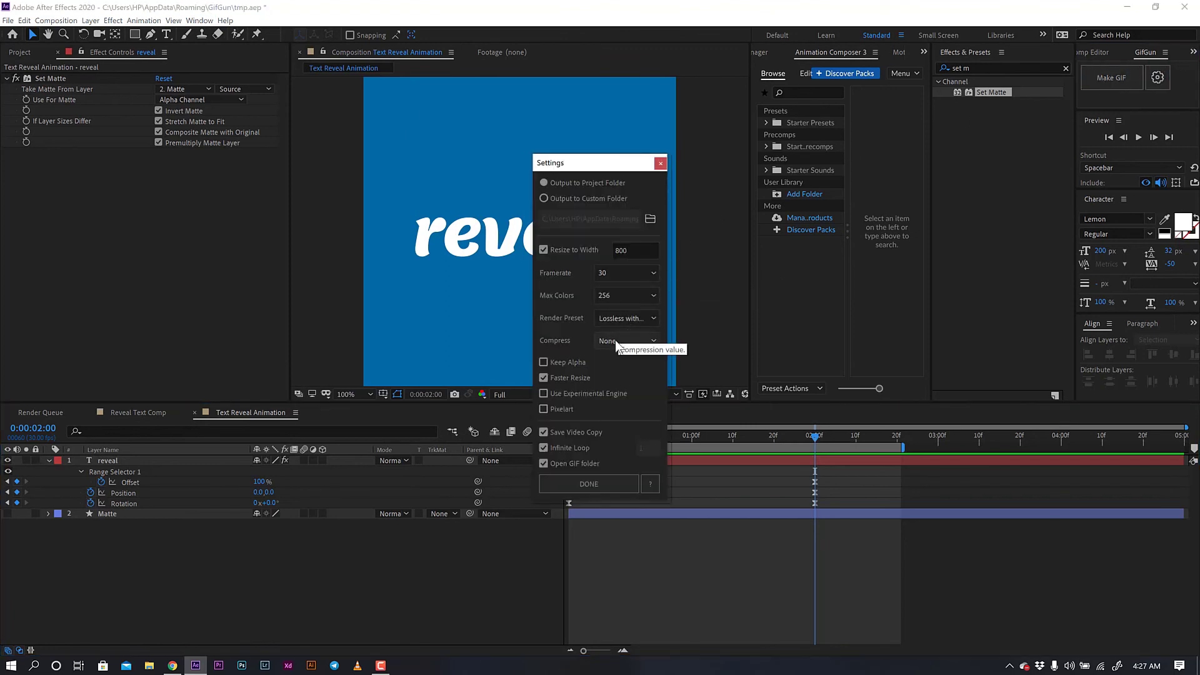
pyautogui.click(624, 320)
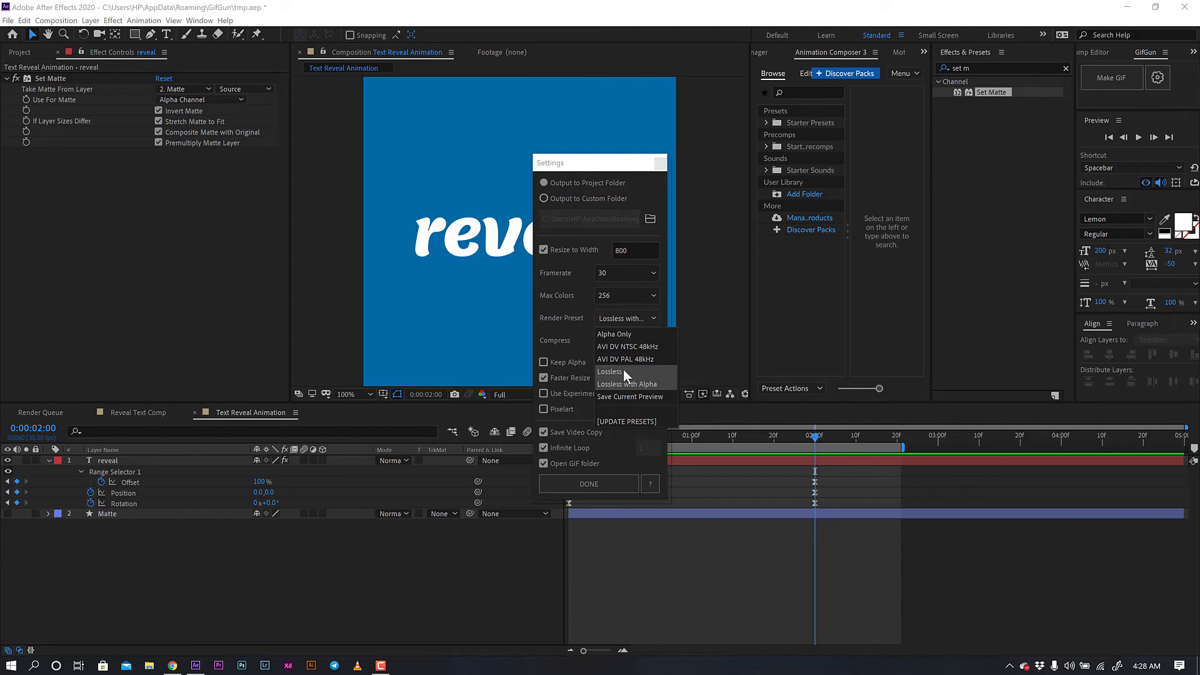
pyautogui.click(626, 370)
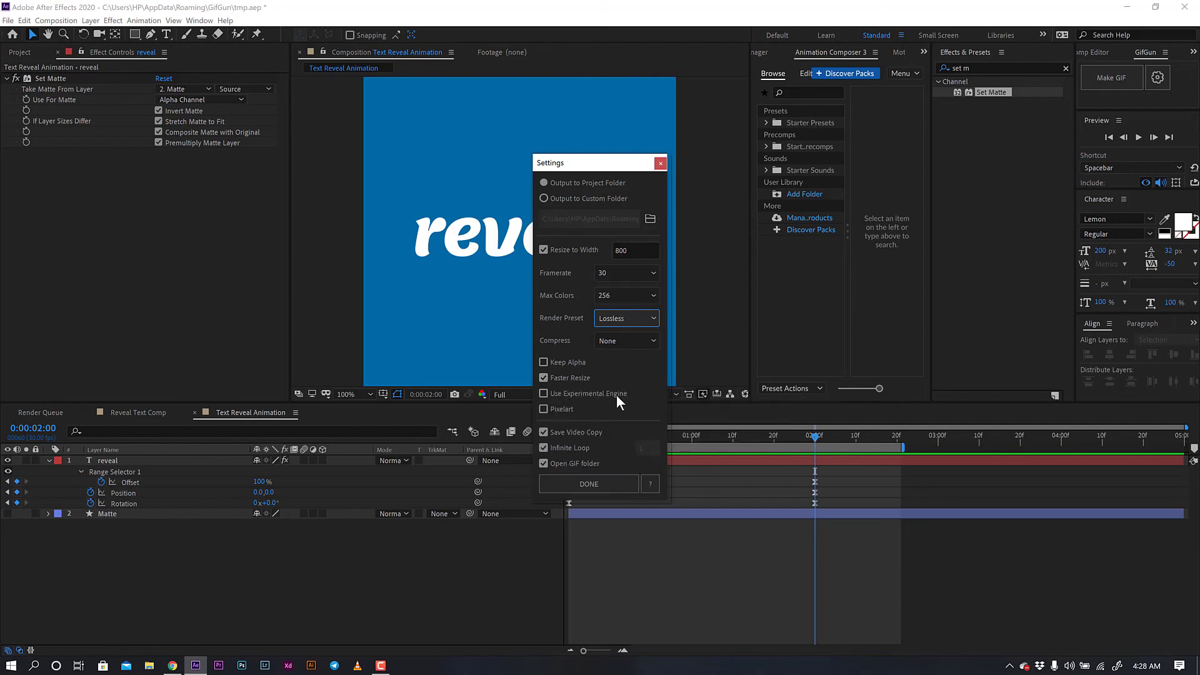
pyautogui.click(583, 483)
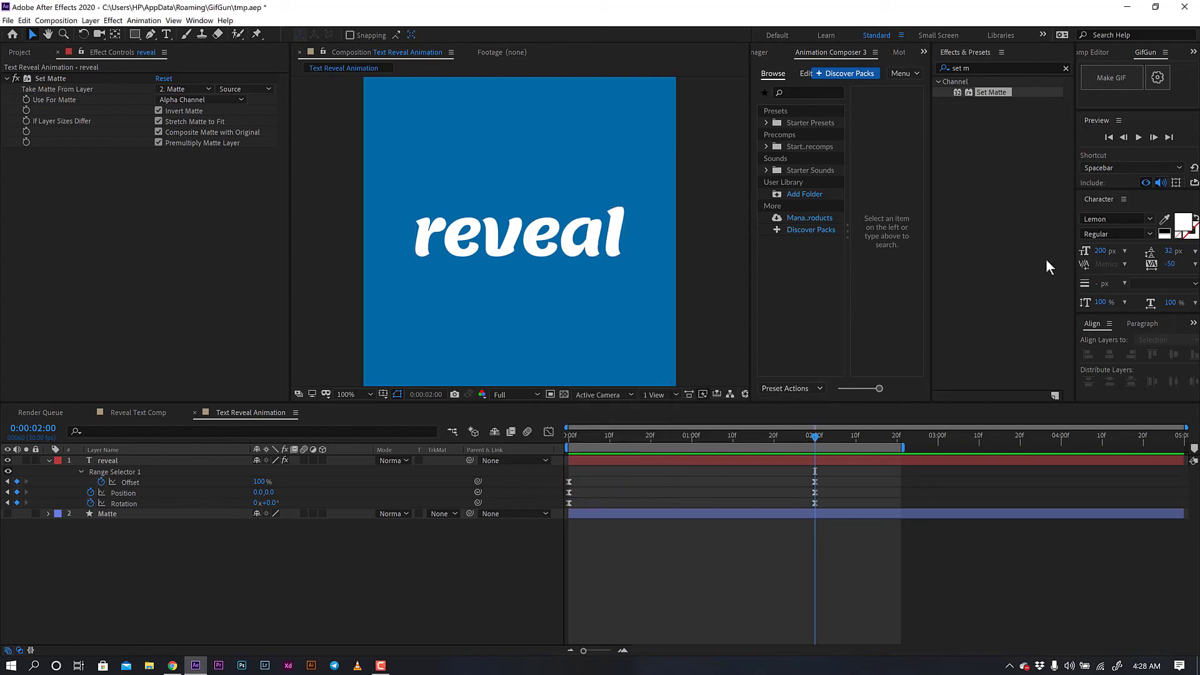
# - Make the GIF with GifGun, allowing it to overwrite the existing render file
pyautogui.click(1115, 80)
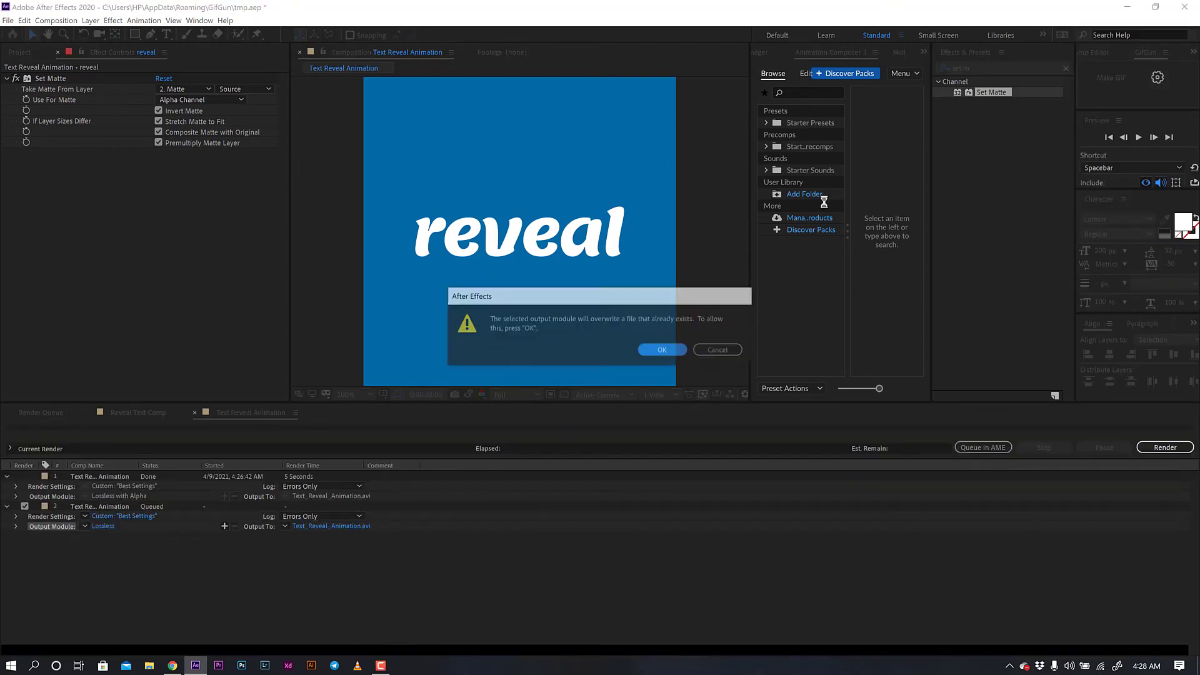
pyautogui.click(643, 356)
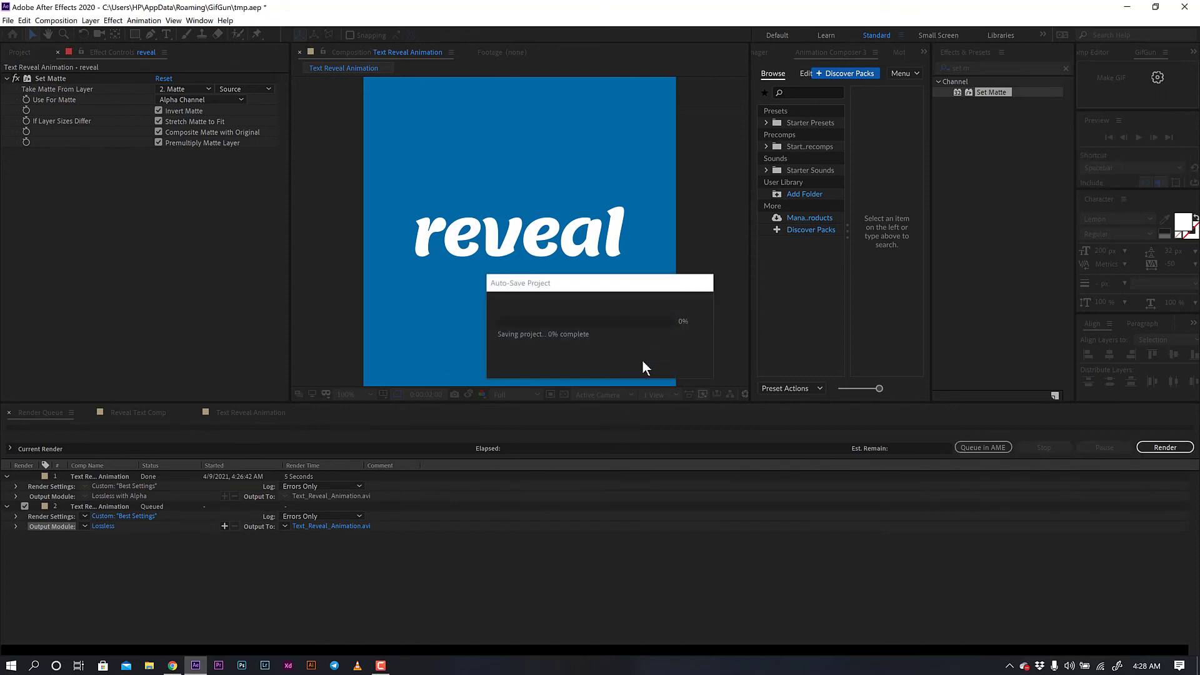